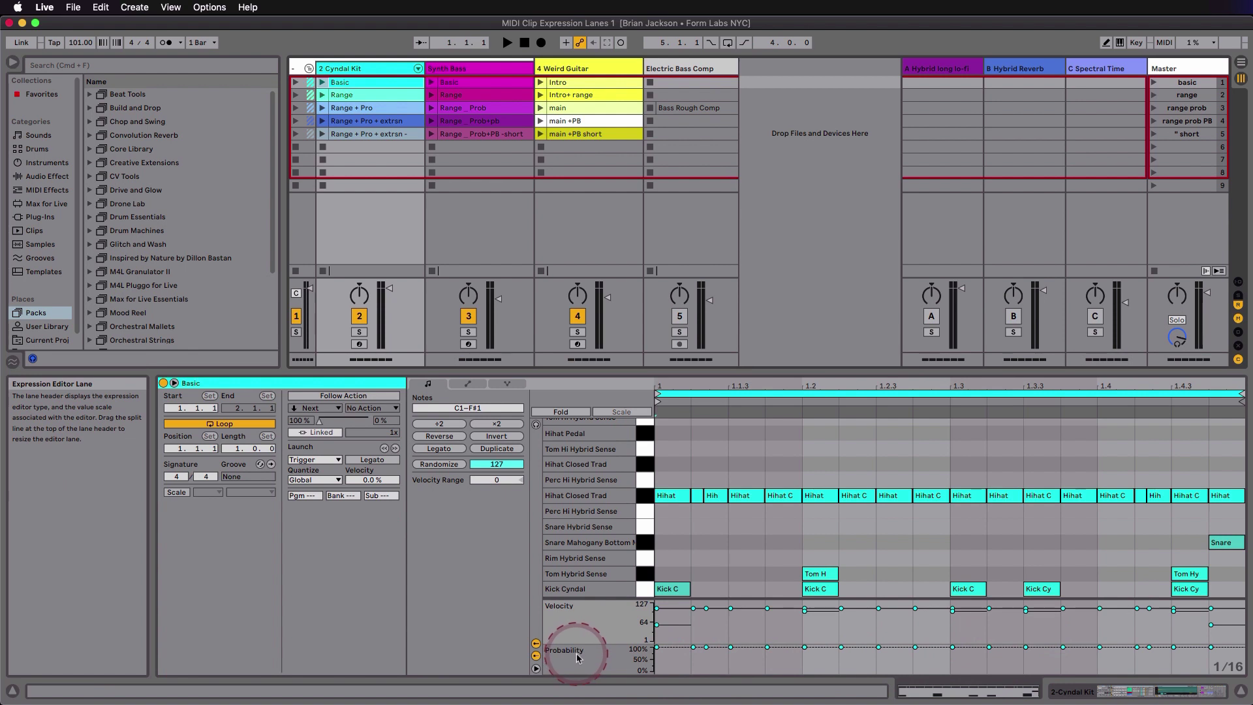
Step: Hide the Basic clip's launch settings and view the expression lanes of the Weird Guitar clip main +PB
left_click(177, 385)
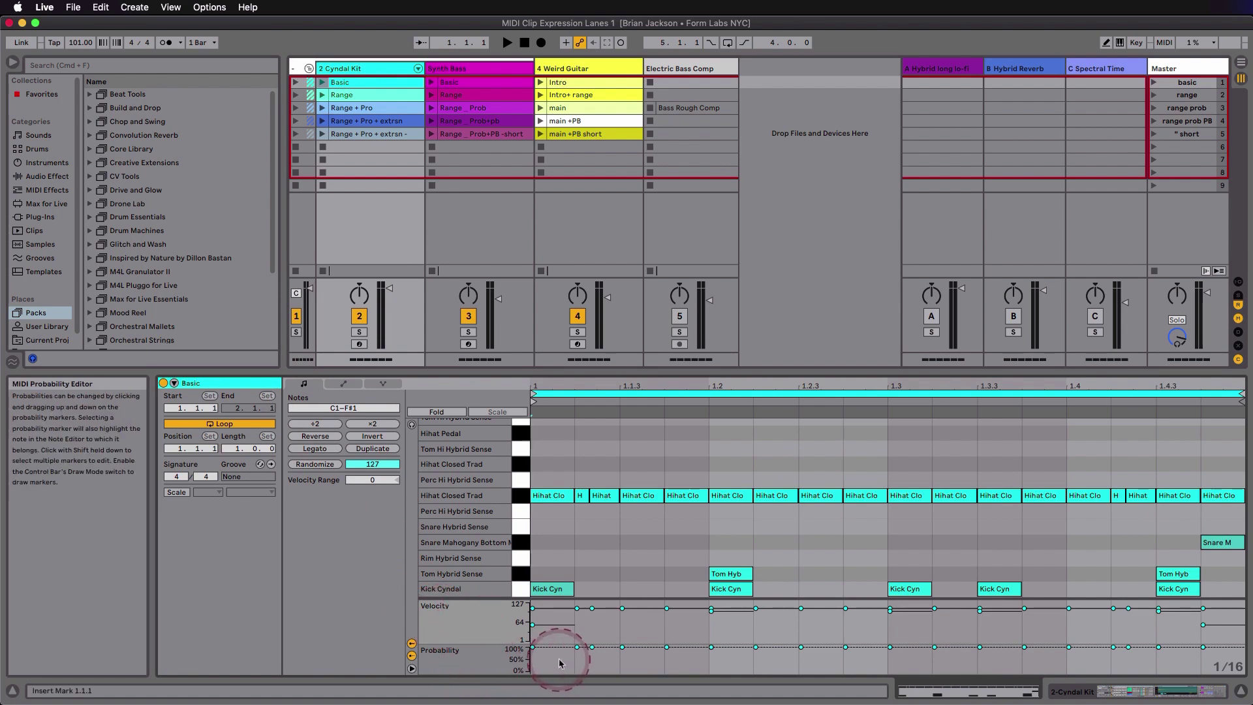
left_click(577, 129)
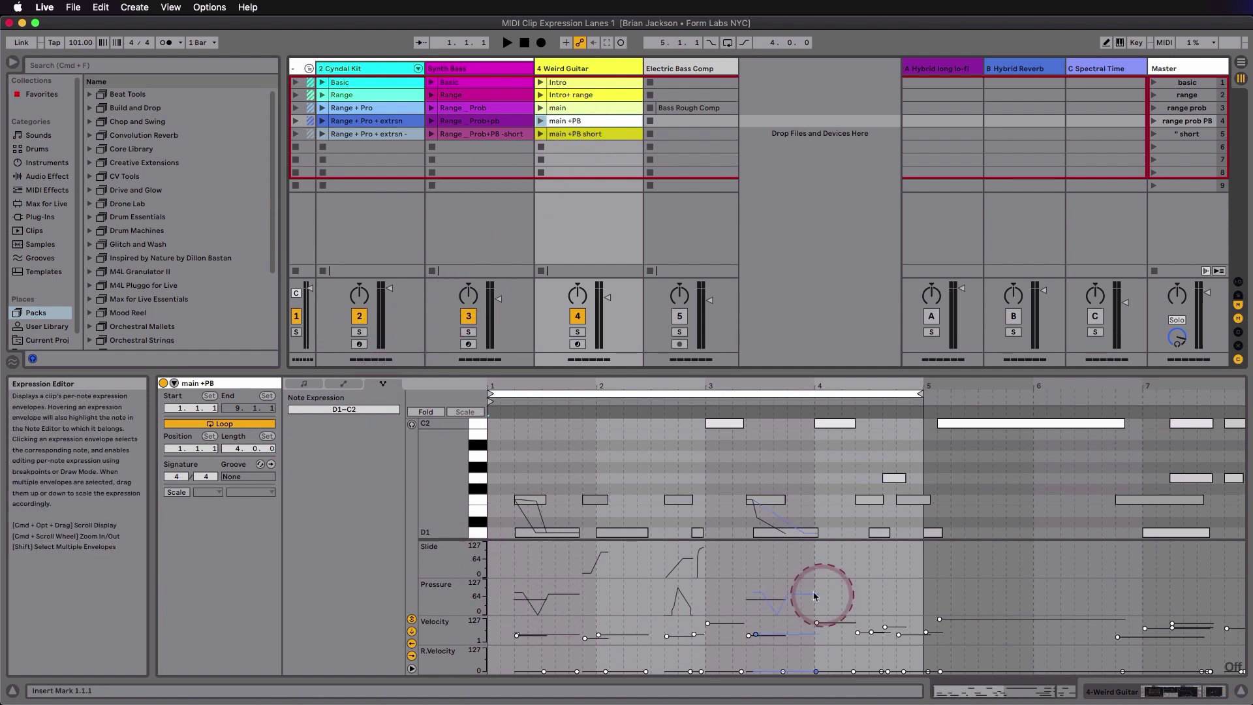
left_click(540, 511)
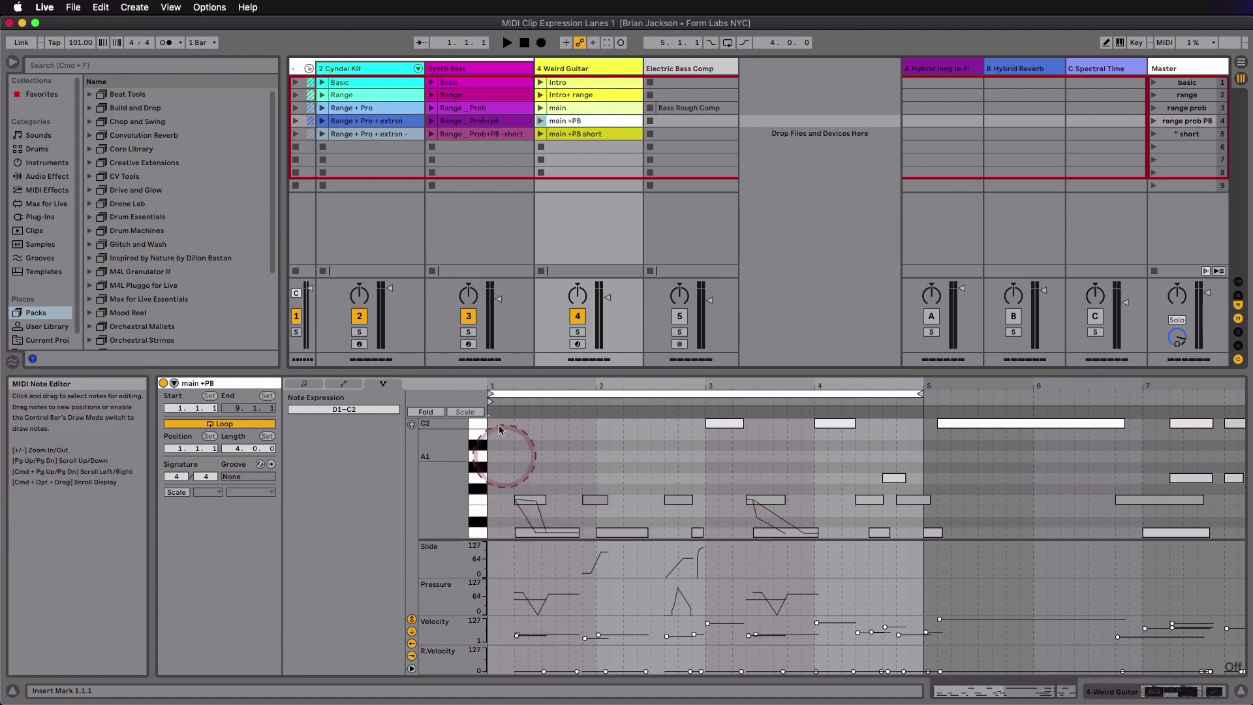
Step: Launch the group's Basic drum and bass clips together and open the Synth Bass Basic clip for editing
left_click(349, 85)
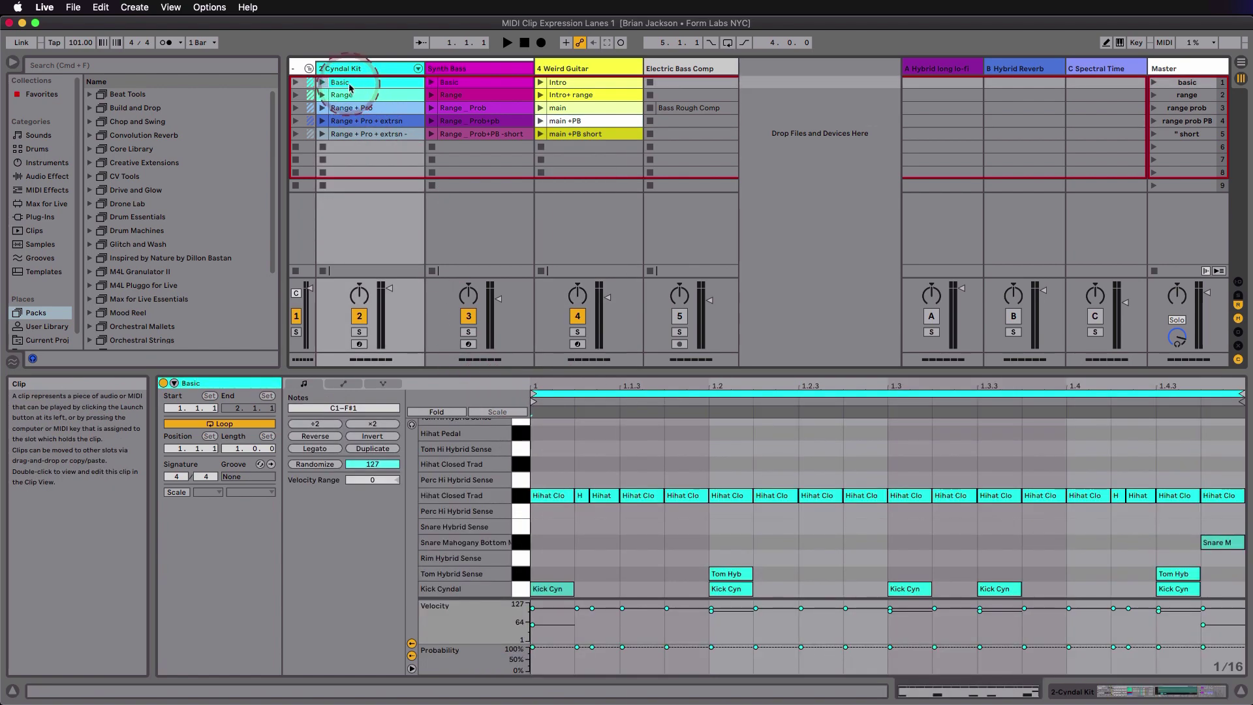
left_click(297, 83)
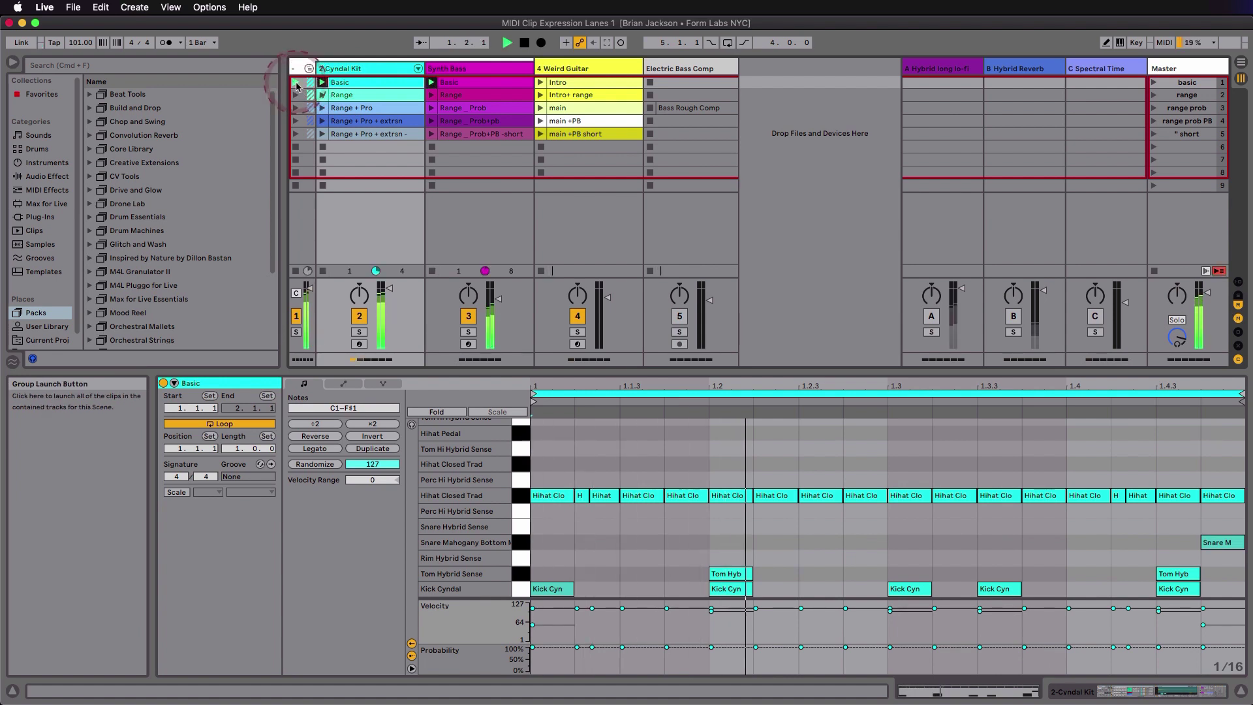
left_click(451, 84)
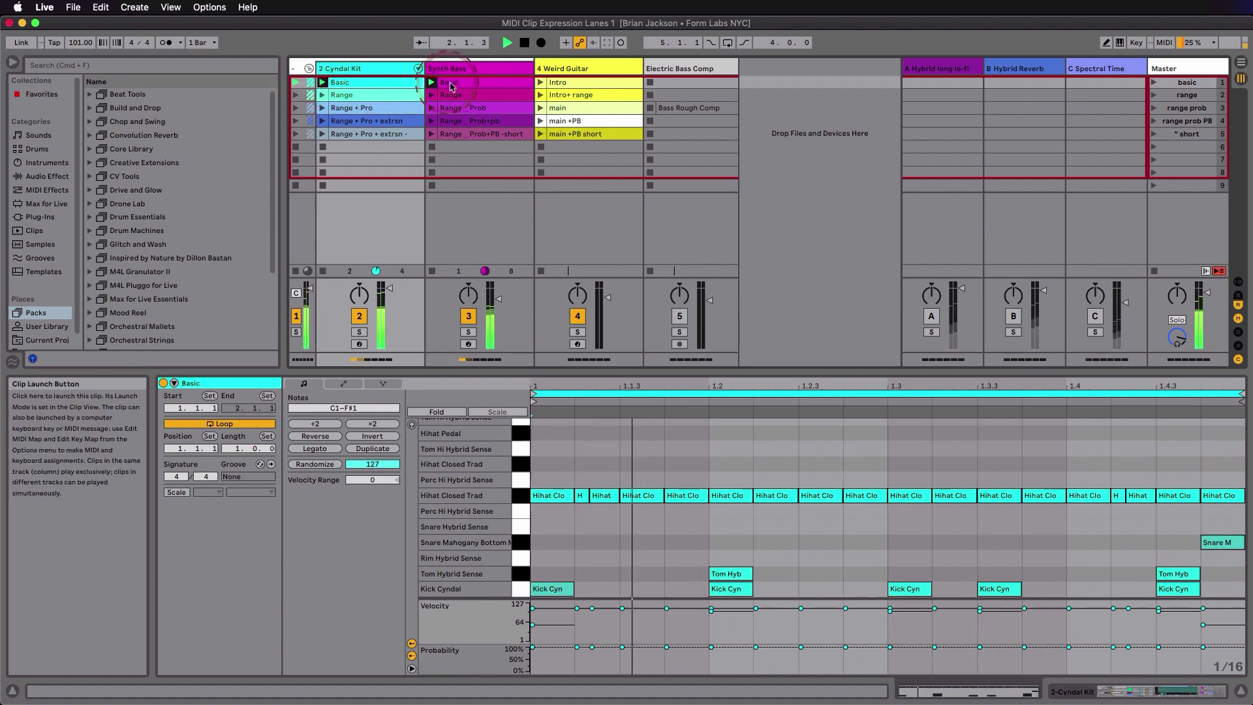
left_click(463, 86)
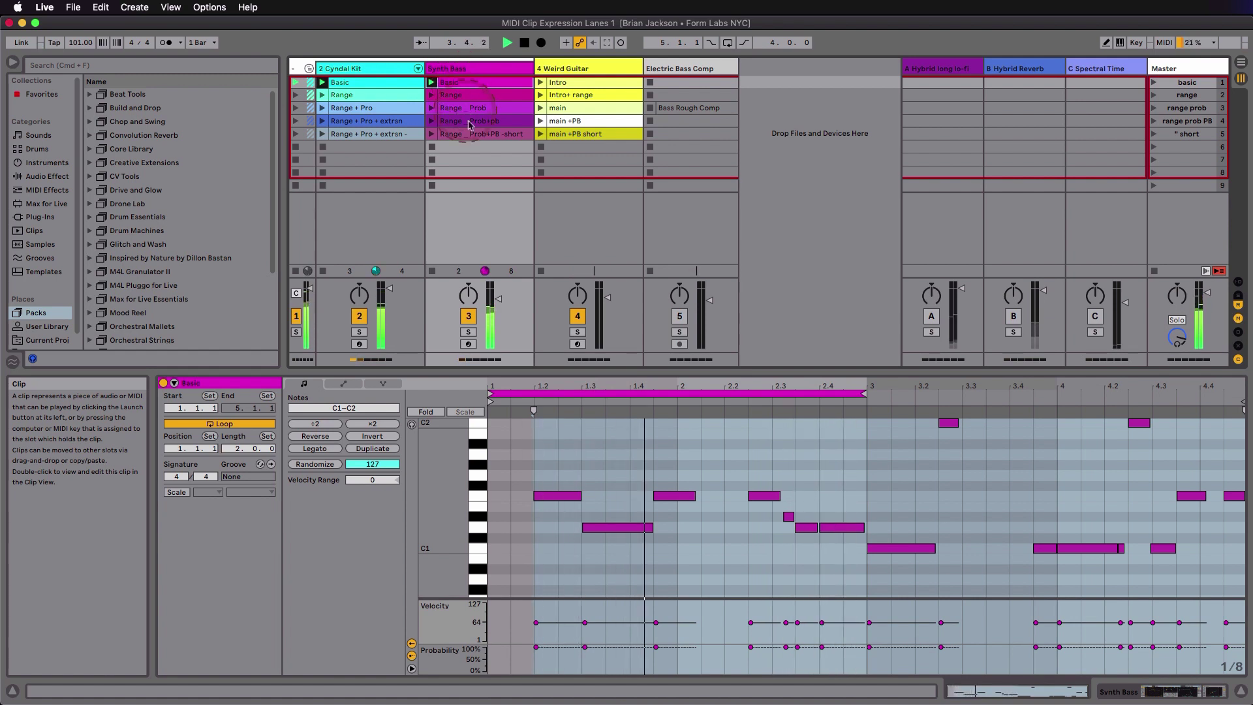
Step: Try velocities of 113 and 25 on the first F1 bass note, and restore its velocity to 62
left_click(550, 497)
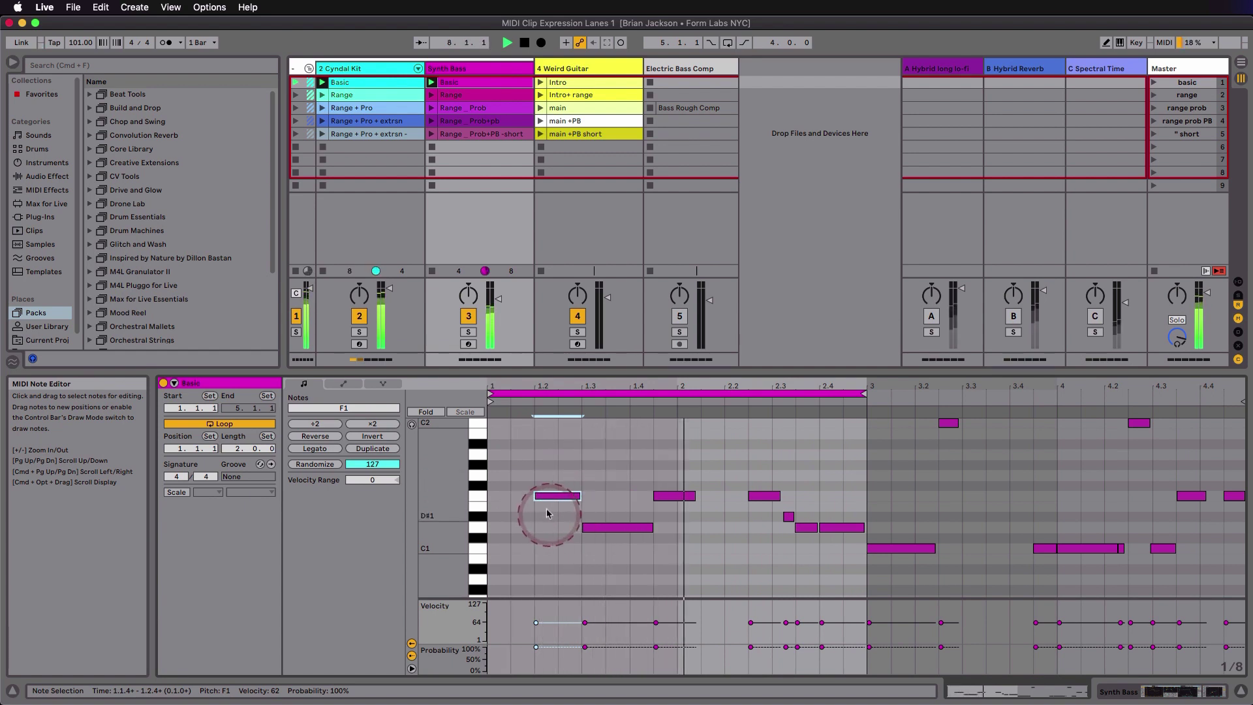
left_click(536, 623)
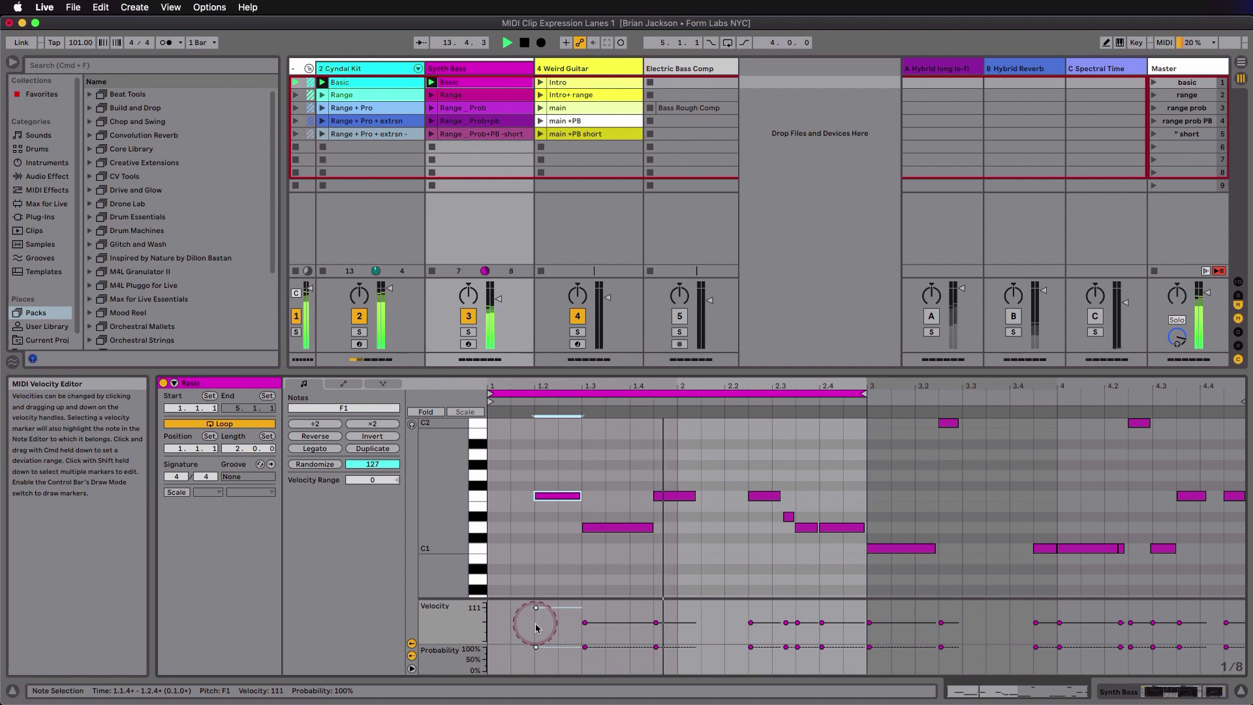
left_click_drag(536, 629, 536, 615)
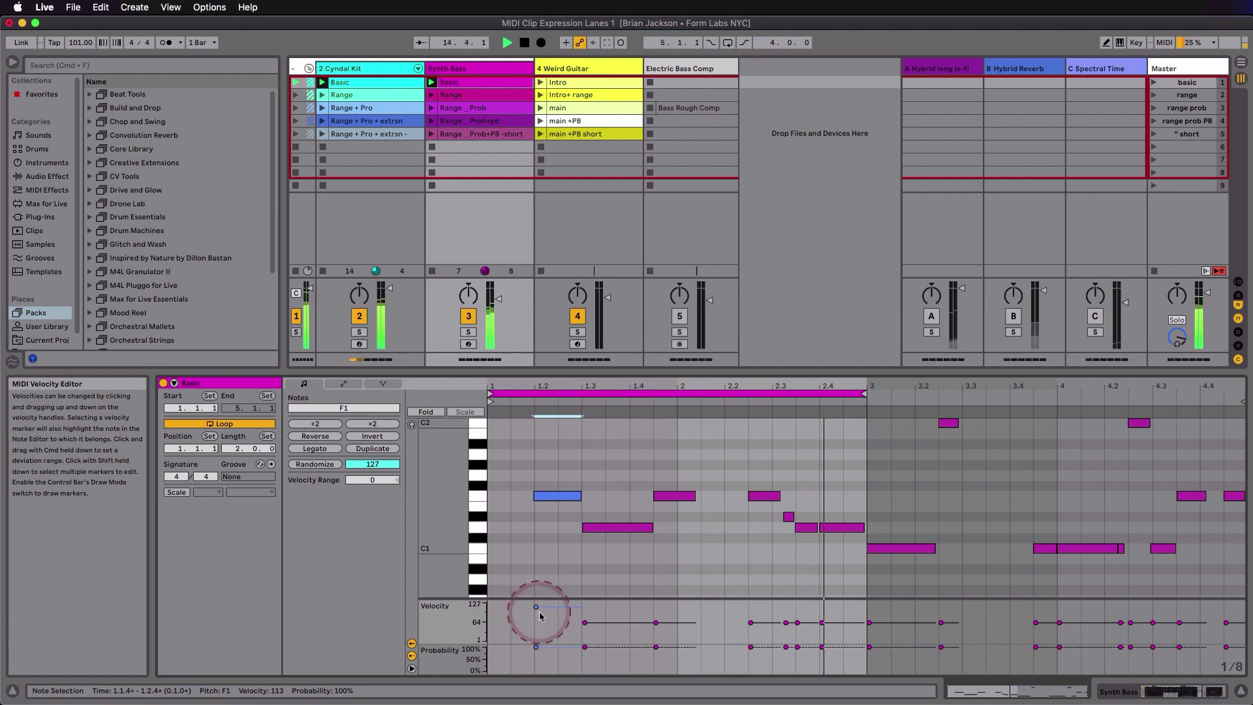
left_click(538, 618)
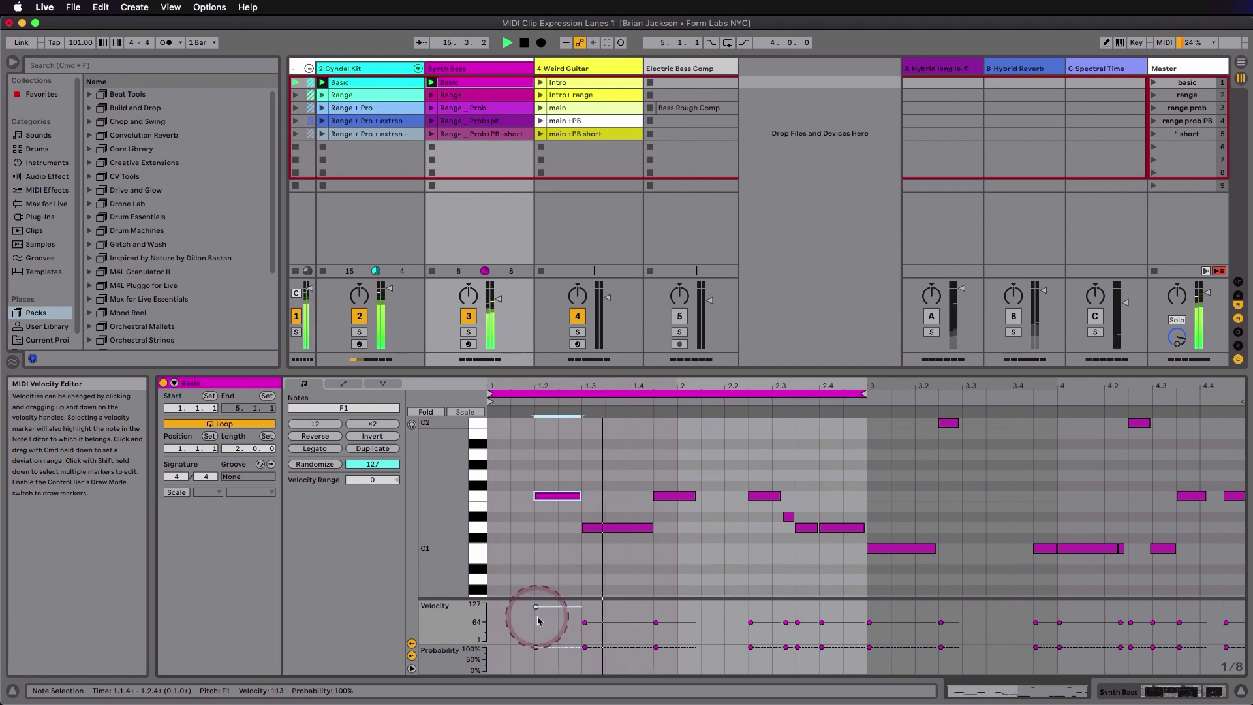
mouse_move(538, 620)
left_mouse_down()
mouse_move(538, 610)
mouse_move(537, 636)
left_mouse_up()
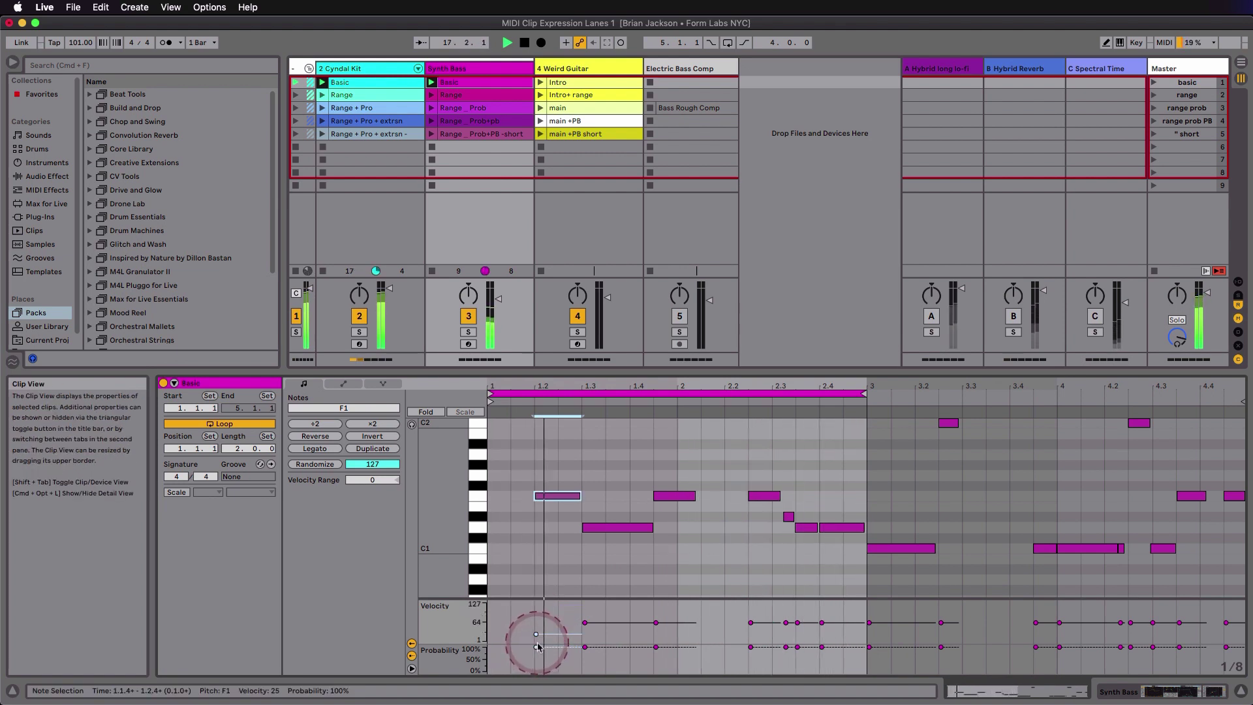
key("super+z")
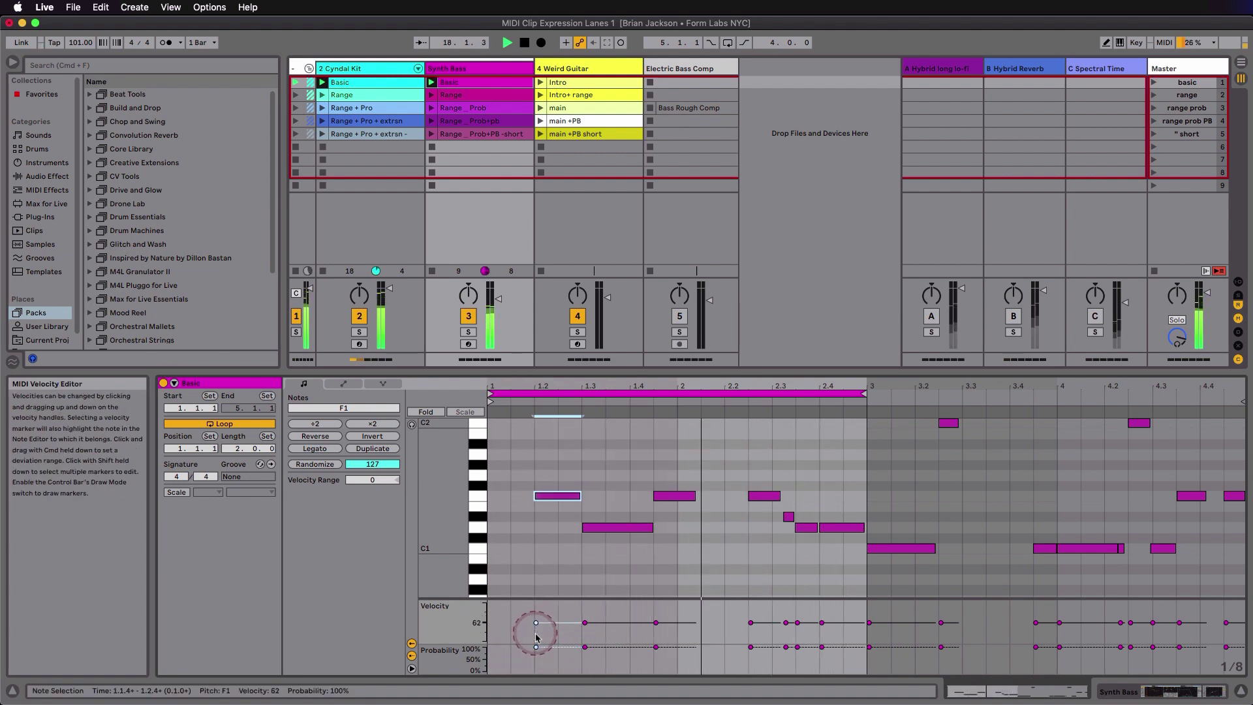
mouse_move(537, 636)
left_mouse_down()
mouse_move(537, 606)
mouse_move(538, 625)
left_mouse_up()
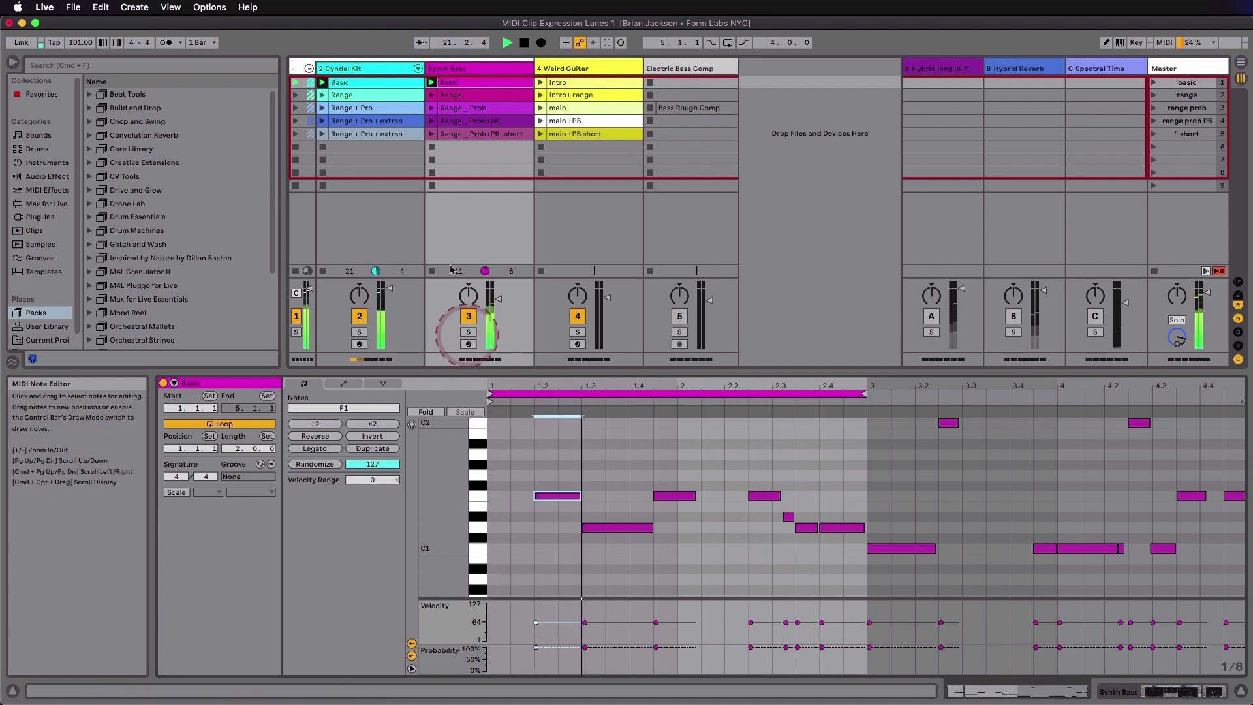
Step: Open the Cyndal Kit Basic clip and select the Hihat Closed Trad note at 1.1.3 to check its velocity
left_click(375, 86)
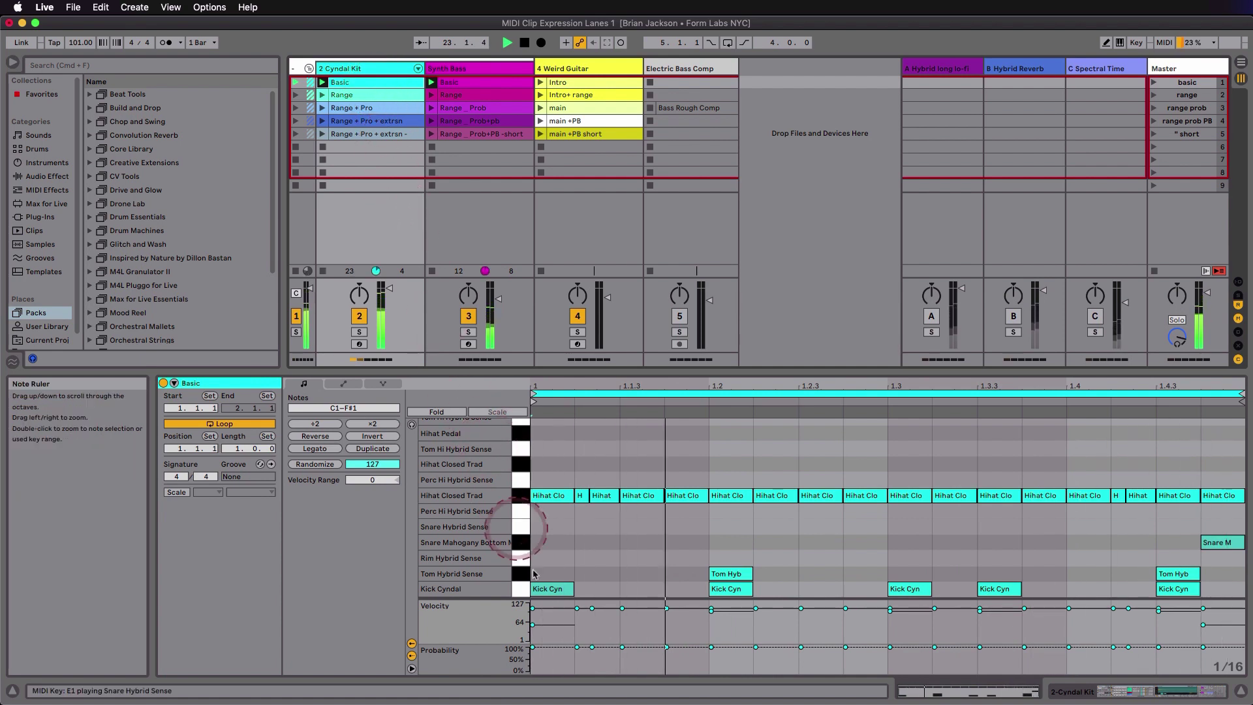
mouse_move(622, 608)
left_mouse_down()
mouse_move(623, 624)
mouse_move(622, 611)
left_mouse_up()
left_click_drag(635, 495, 635, 495)
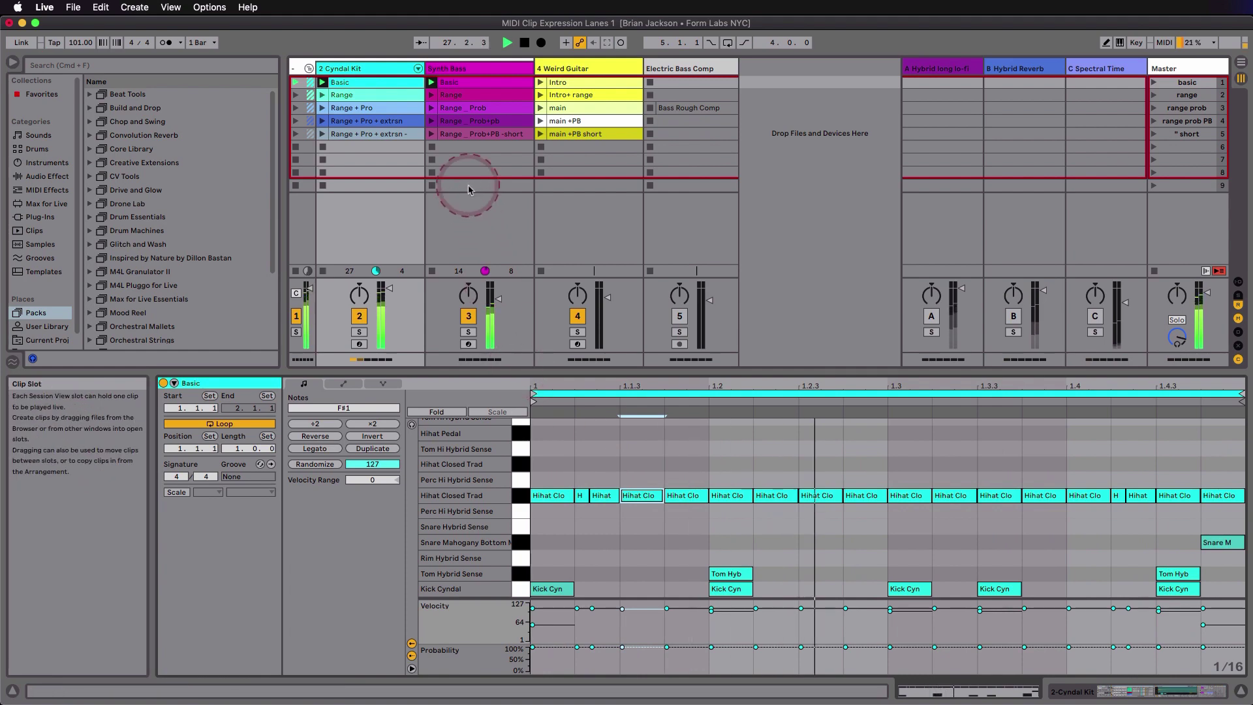
Step: Audition the unfolded kit's Hihat Closed Trad chain in solo with all its notes selected, and fold the kit again
left_click(419, 69)
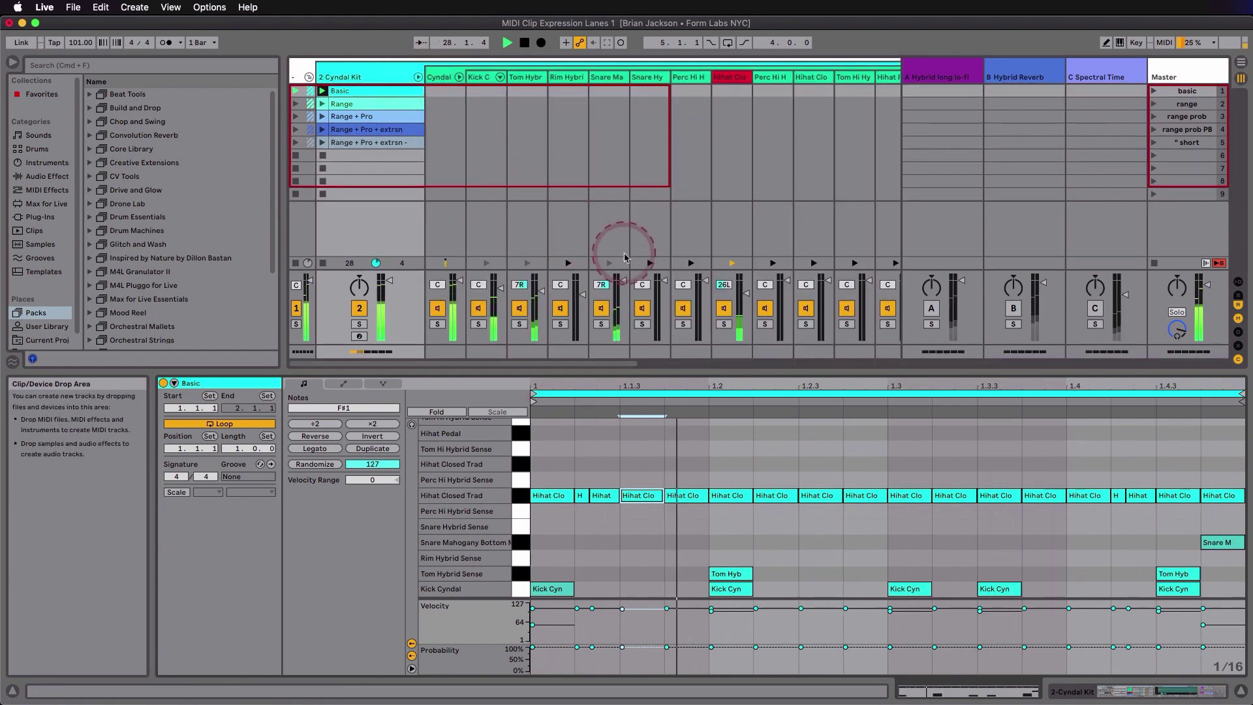
left_click(725, 326)
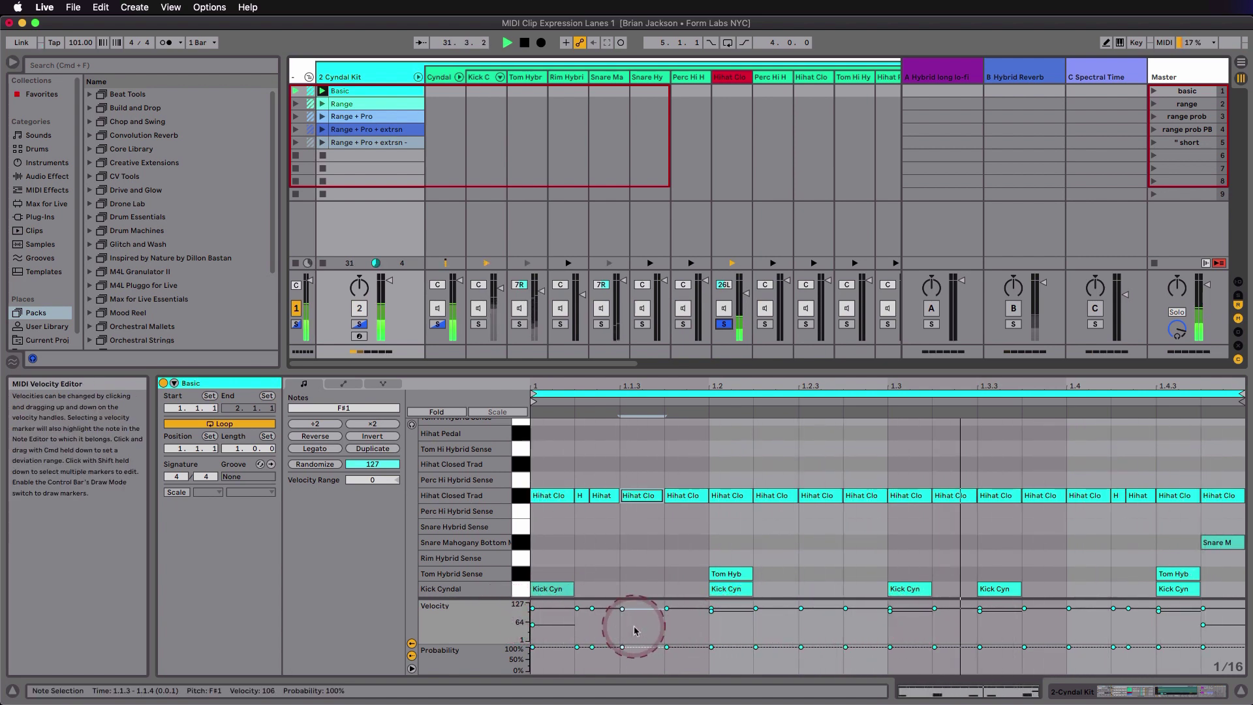
left_click(521, 495)
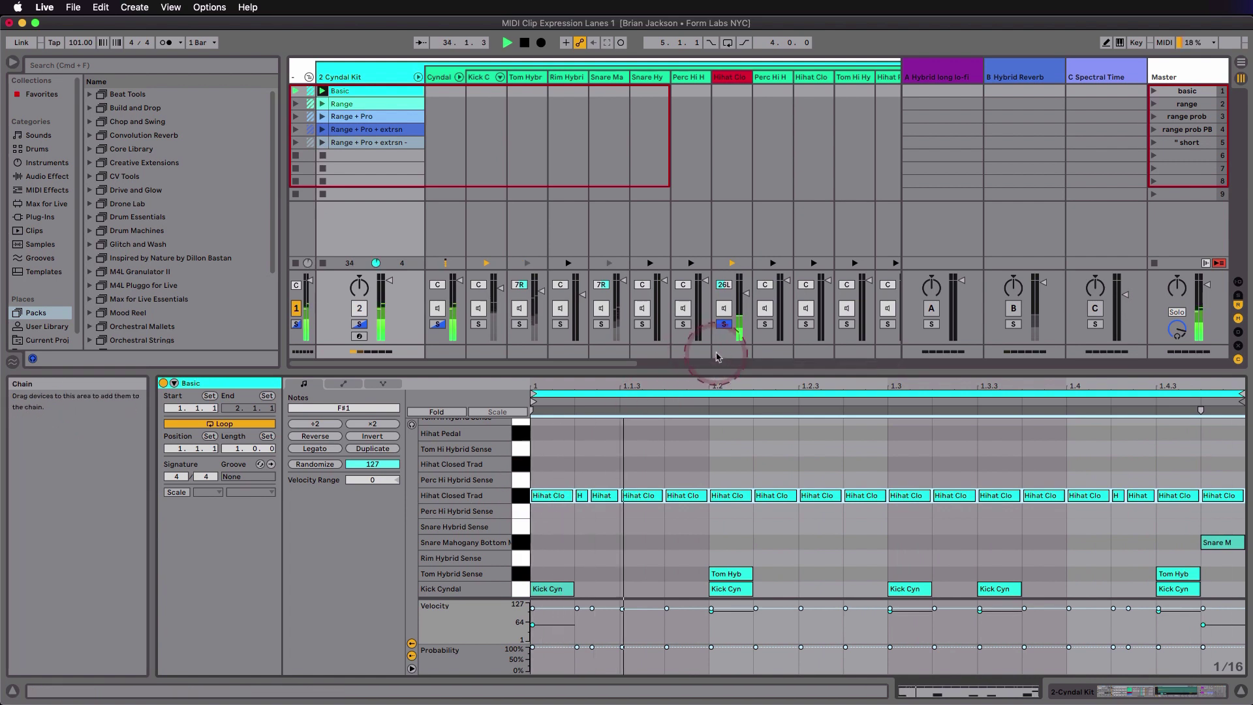
left_click(724, 326)
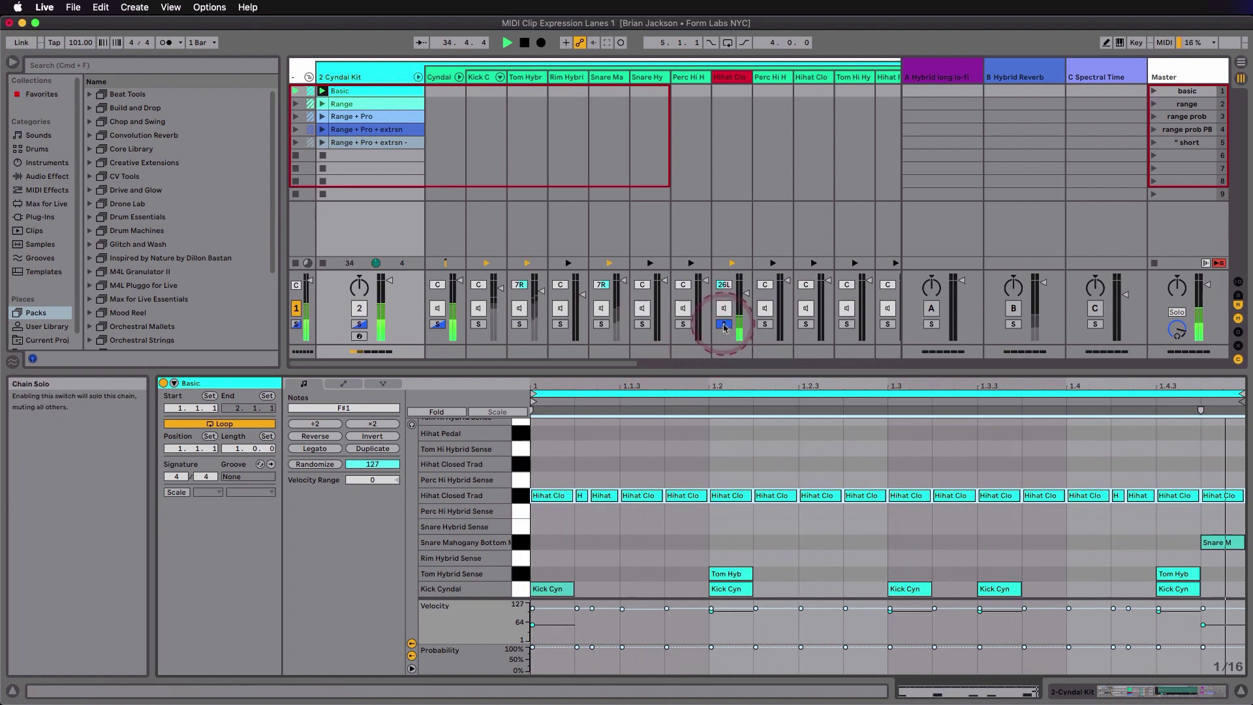
left_click(724, 325)
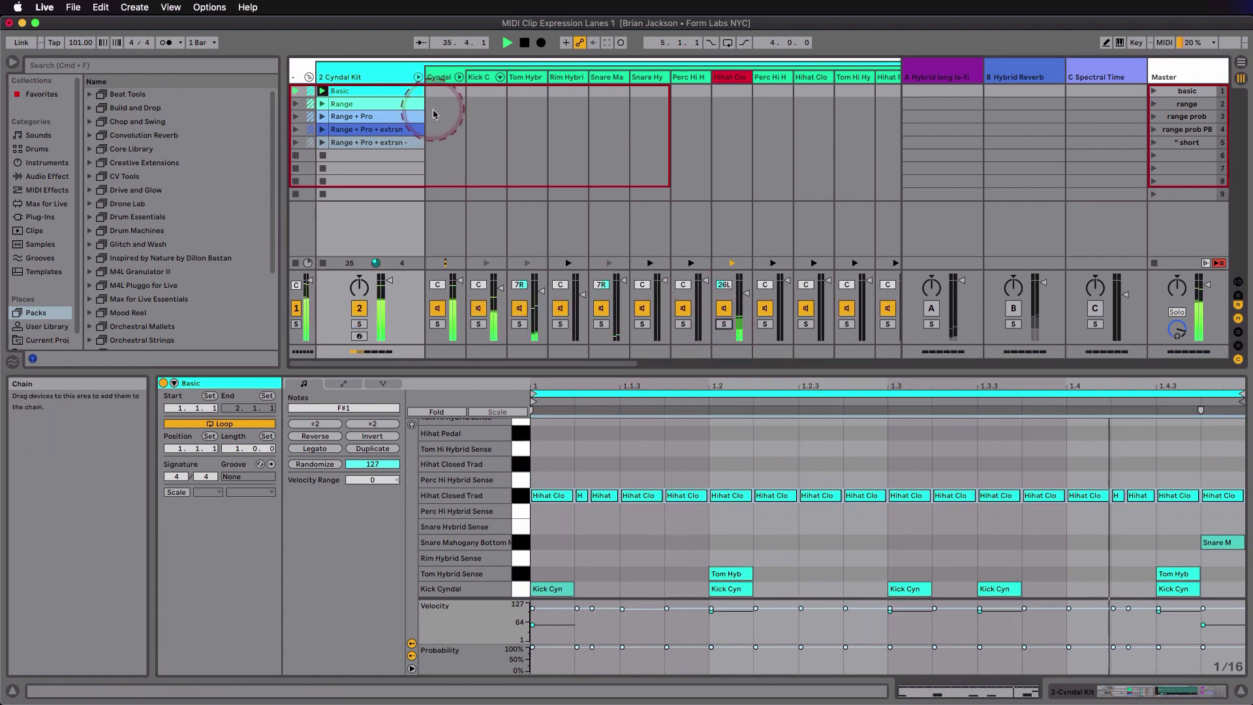
left_click(418, 77)
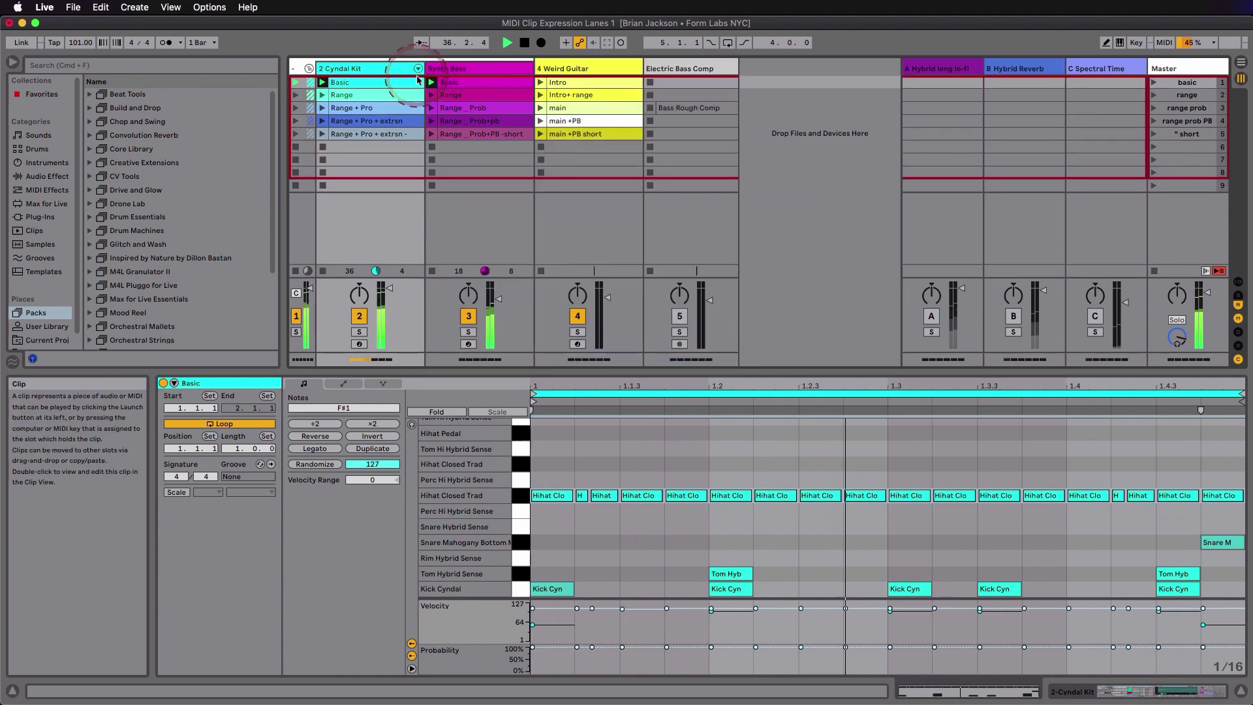
Step: Open the Synth Bass Basic clip and audition the bass track briefly in solo
left_click(471, 84)
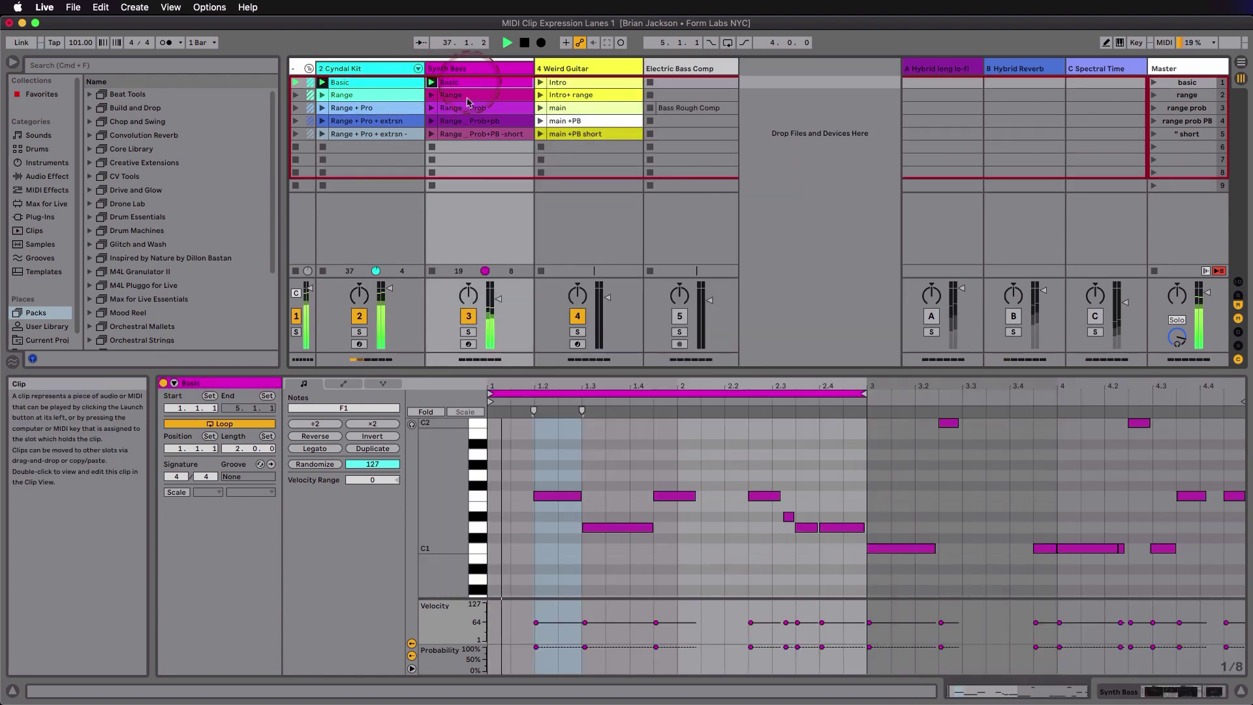
left_click(468, 332)
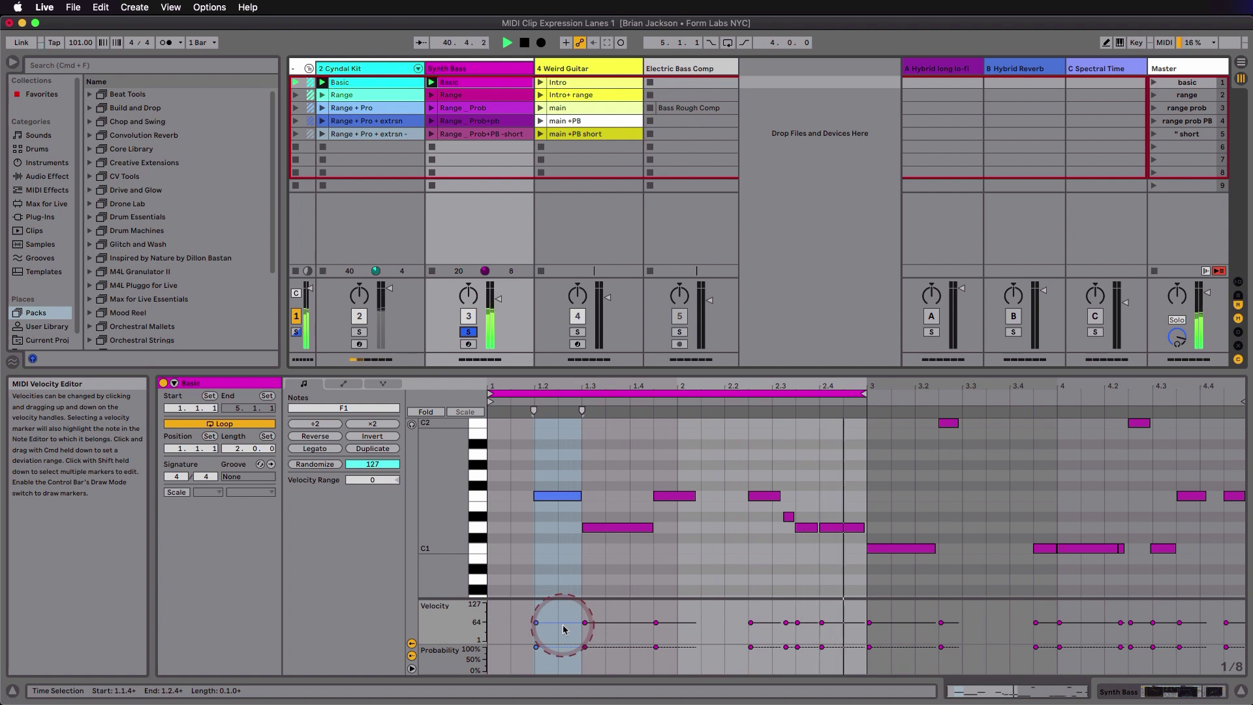
left_click(469, 332)
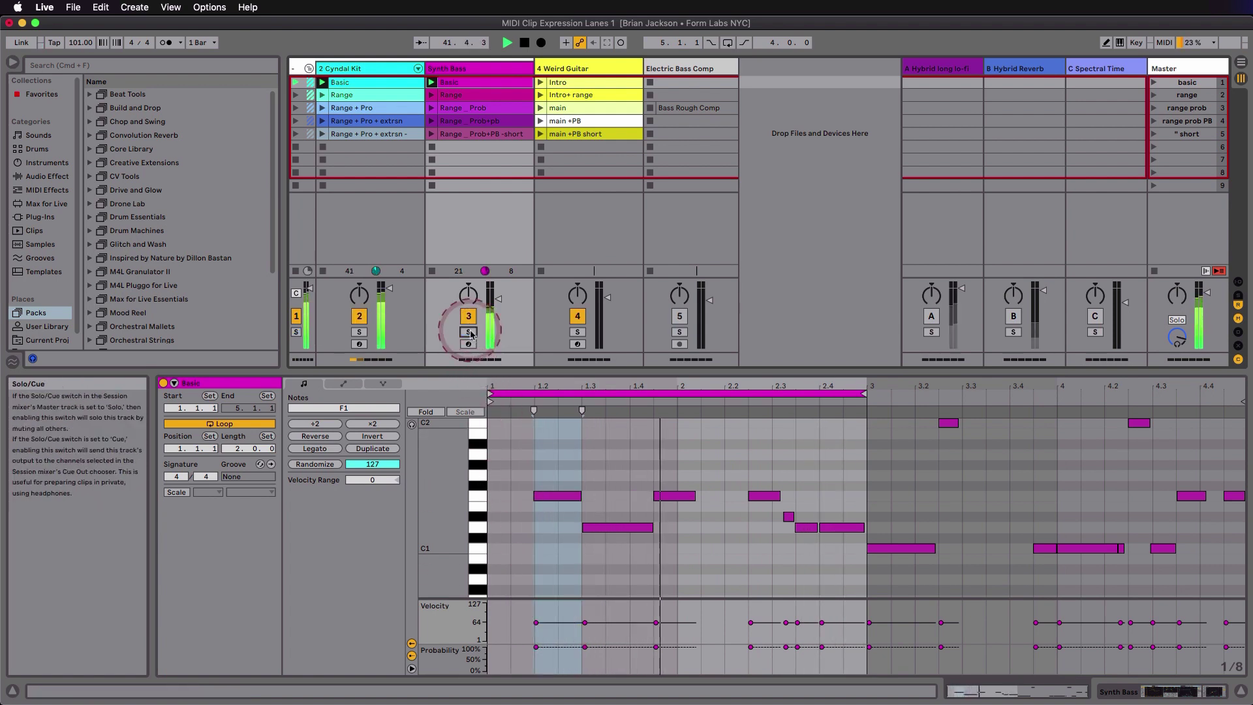
Step: Launch the group's Range clips, open the Cyndal Kit Range clip and solo its track
left_click(296, 96)
left_click(349, 95)
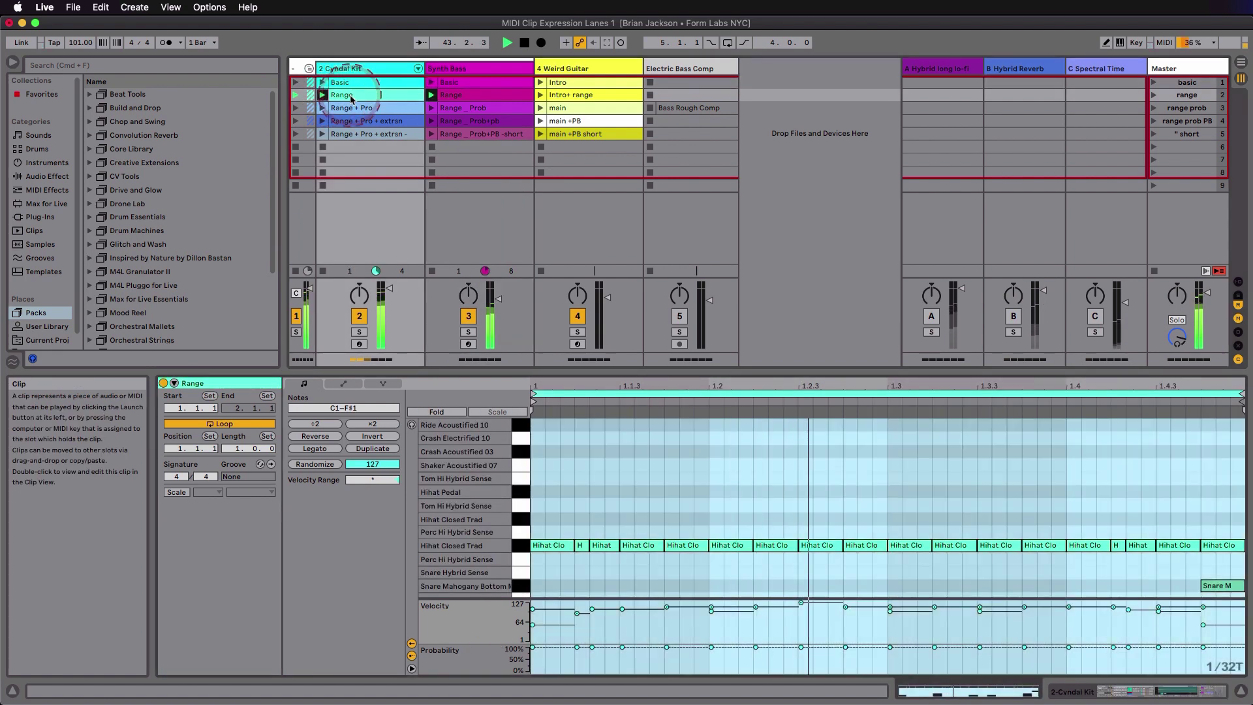
left_click(359, 333)
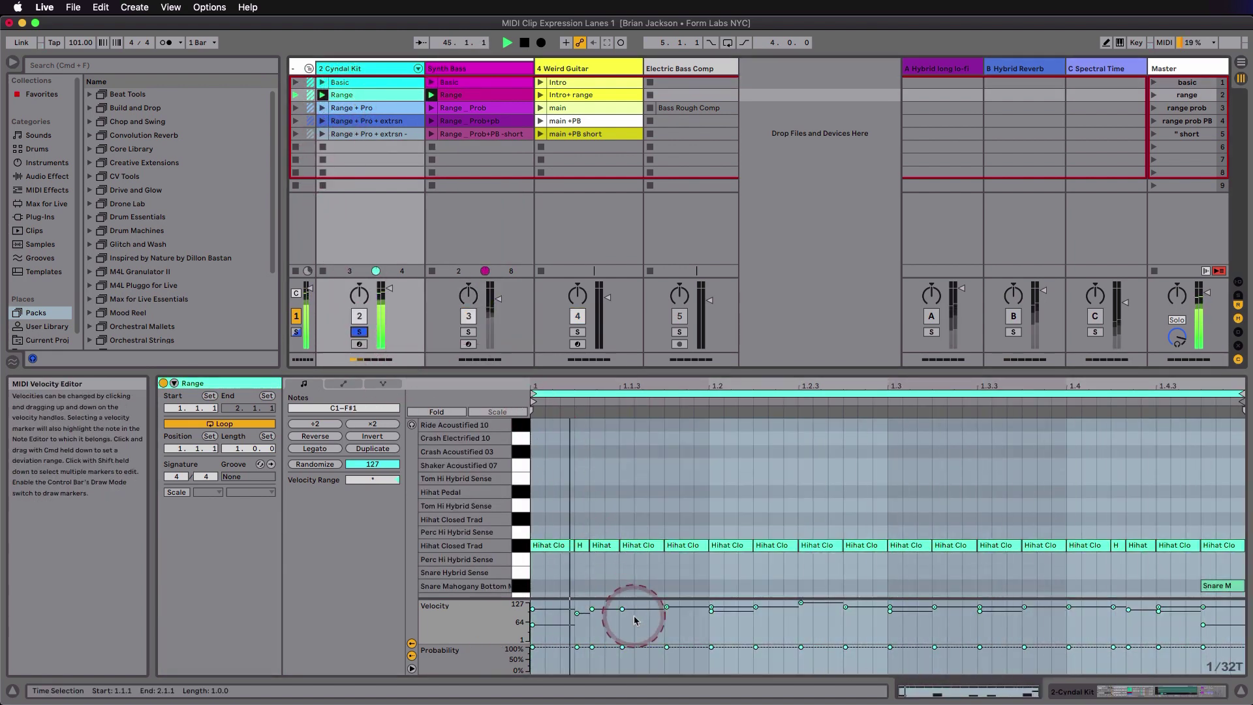
Step: Extend the velocity range of the Hihat Closed Trad note at 1.1.4 from 114 down to about 38
left_click(678, 613)
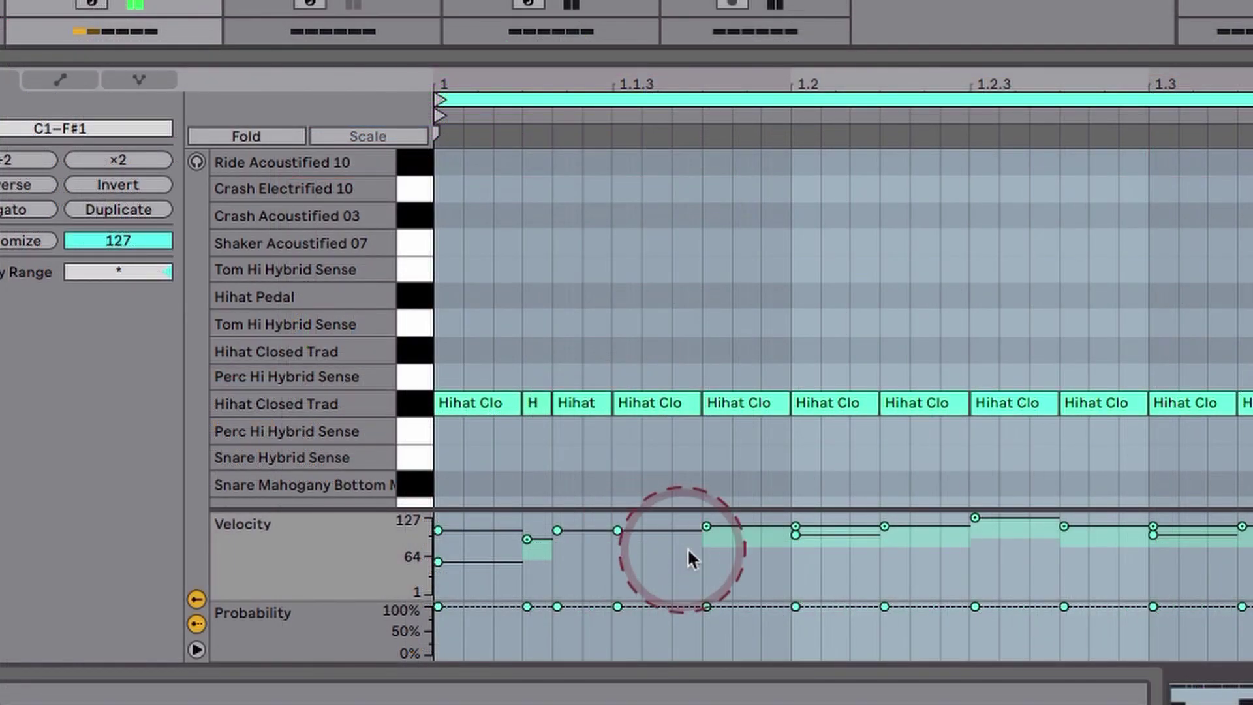
left_click_drag(686, 558, 729, 544)
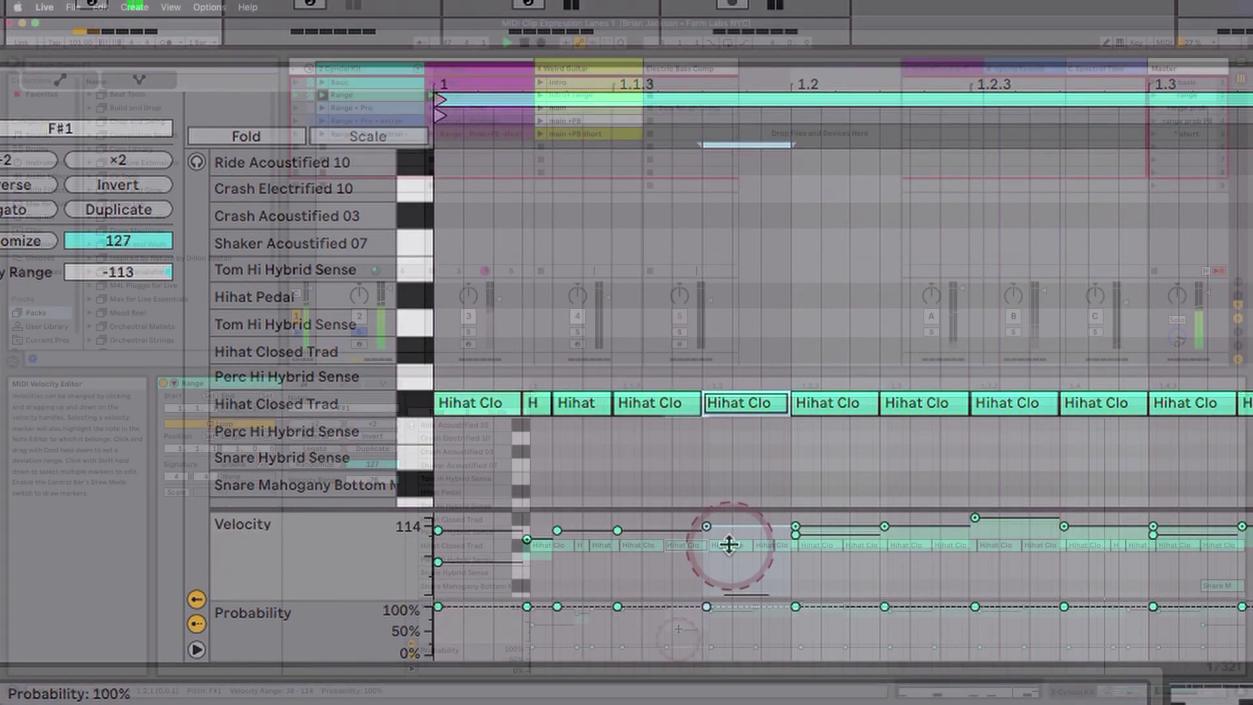
Step: Set the hi-hat velocities to 110 at 1.1.2 and 91 at 1.1.3, and give the 1.1.3 note a velocity range of 60 to 91
left_click(639, 545)
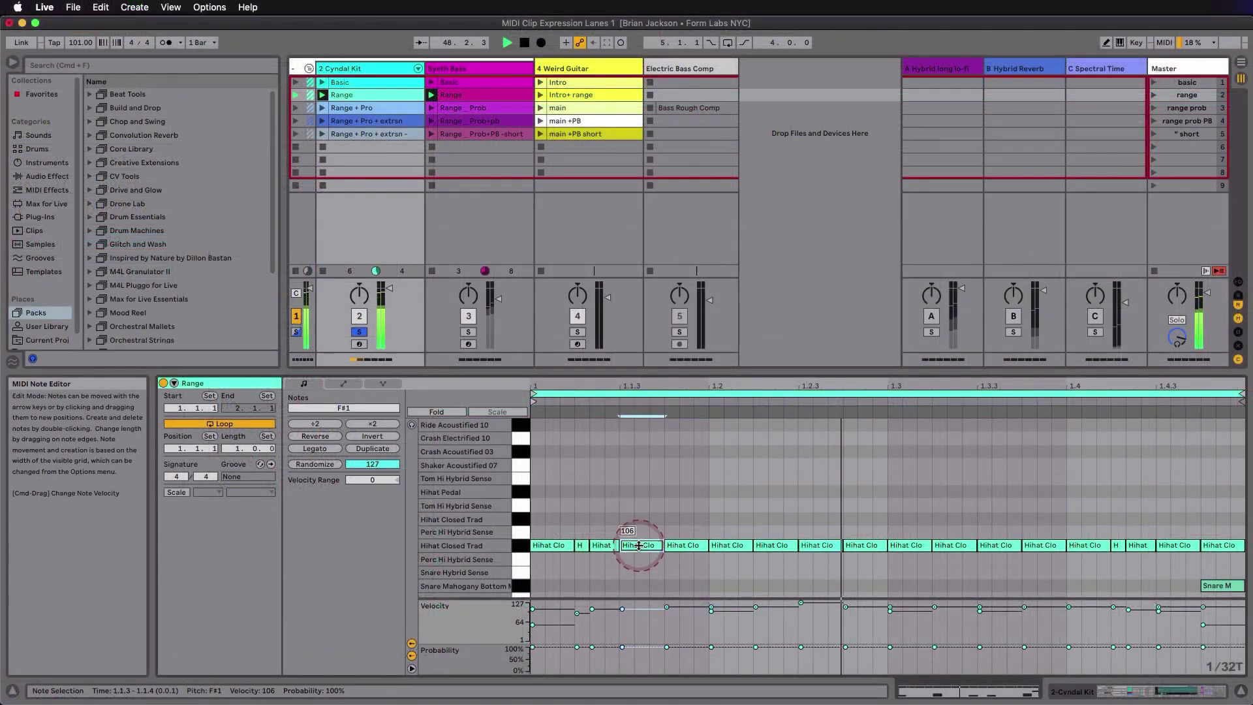
left_click(602, 545)
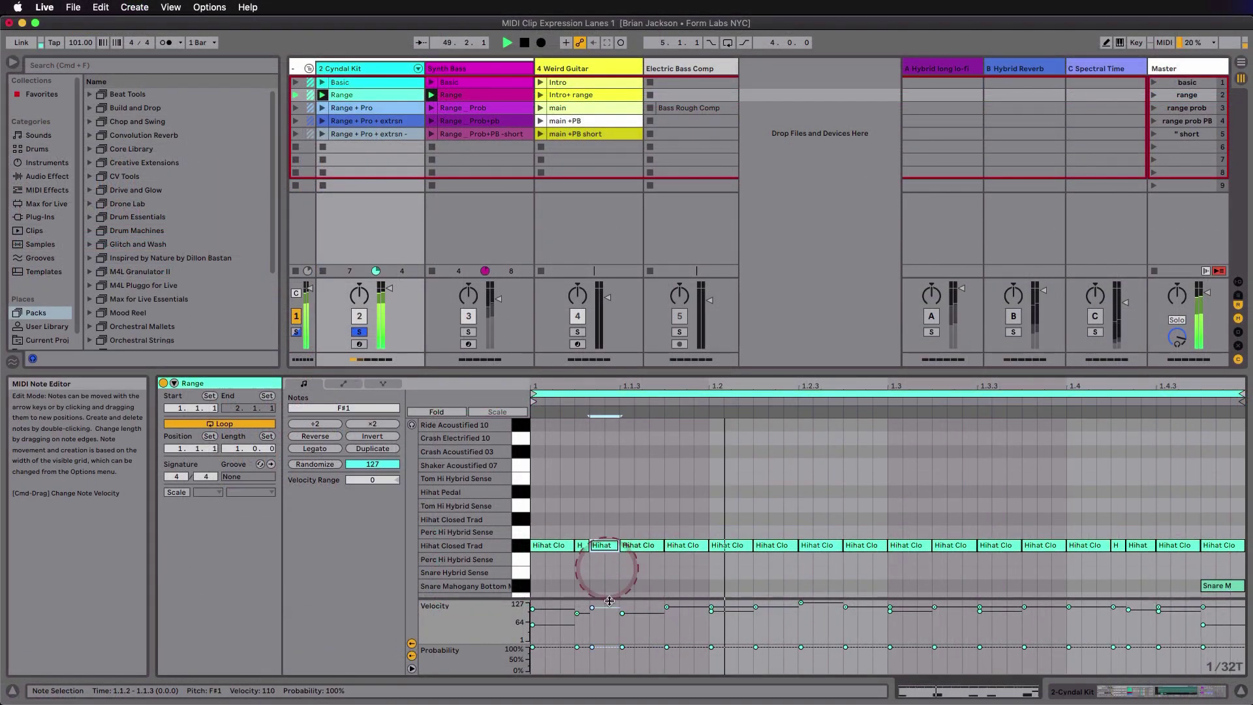
left_click_drag(625, 614, 637, 619)
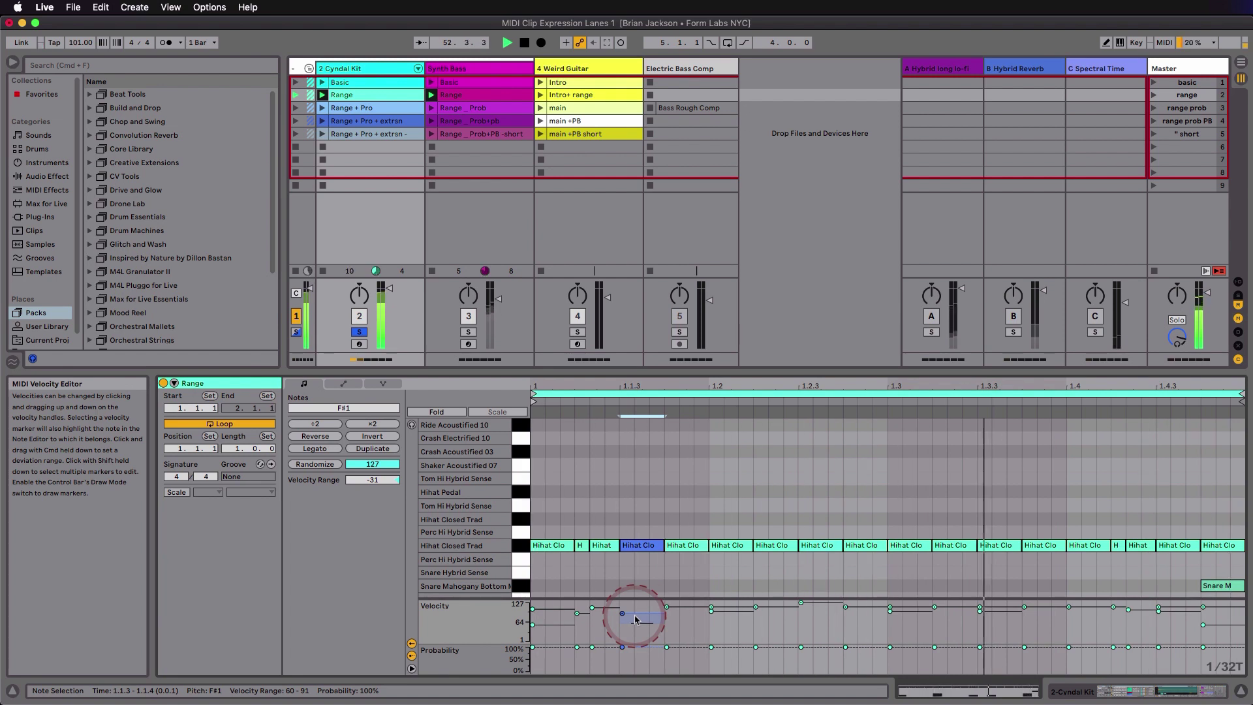
left_click_drag(637, 619, 631, 604)
Step: Select all Hihat Closed Trad notes to examine their velocity ranges, and fit the clip's full used key range in the note editor
left_click(551, 545)
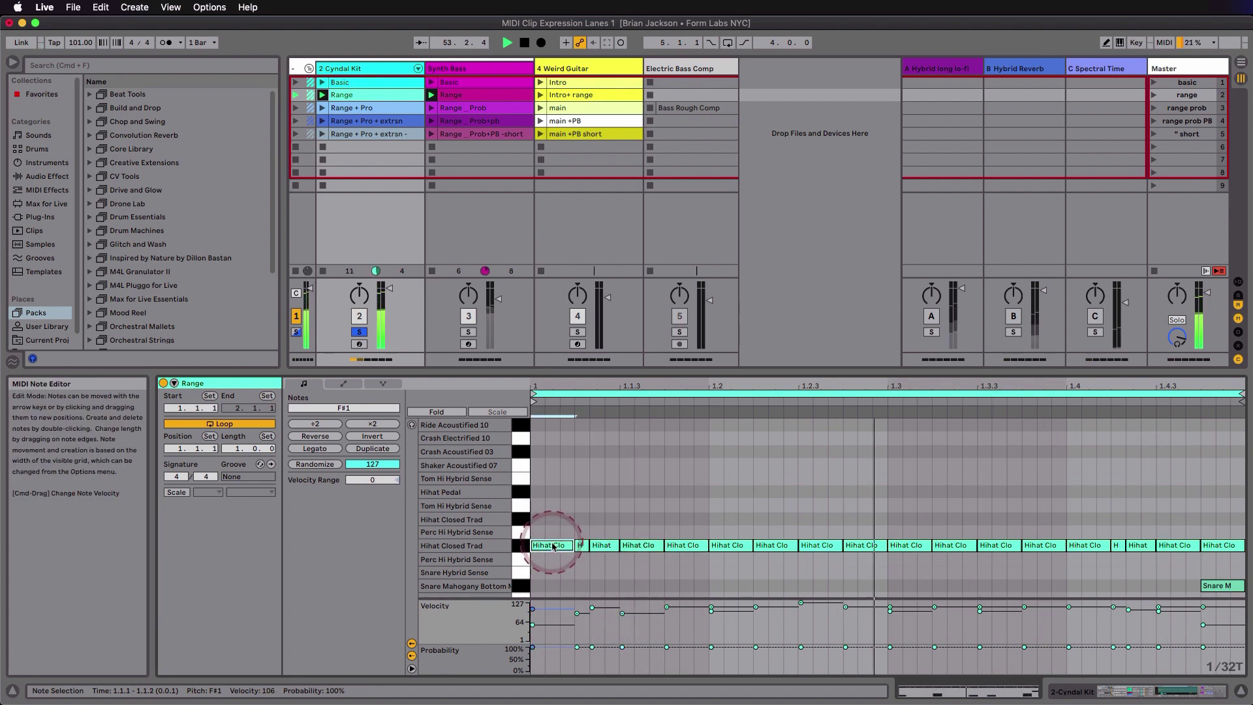
left_click(523, 545)
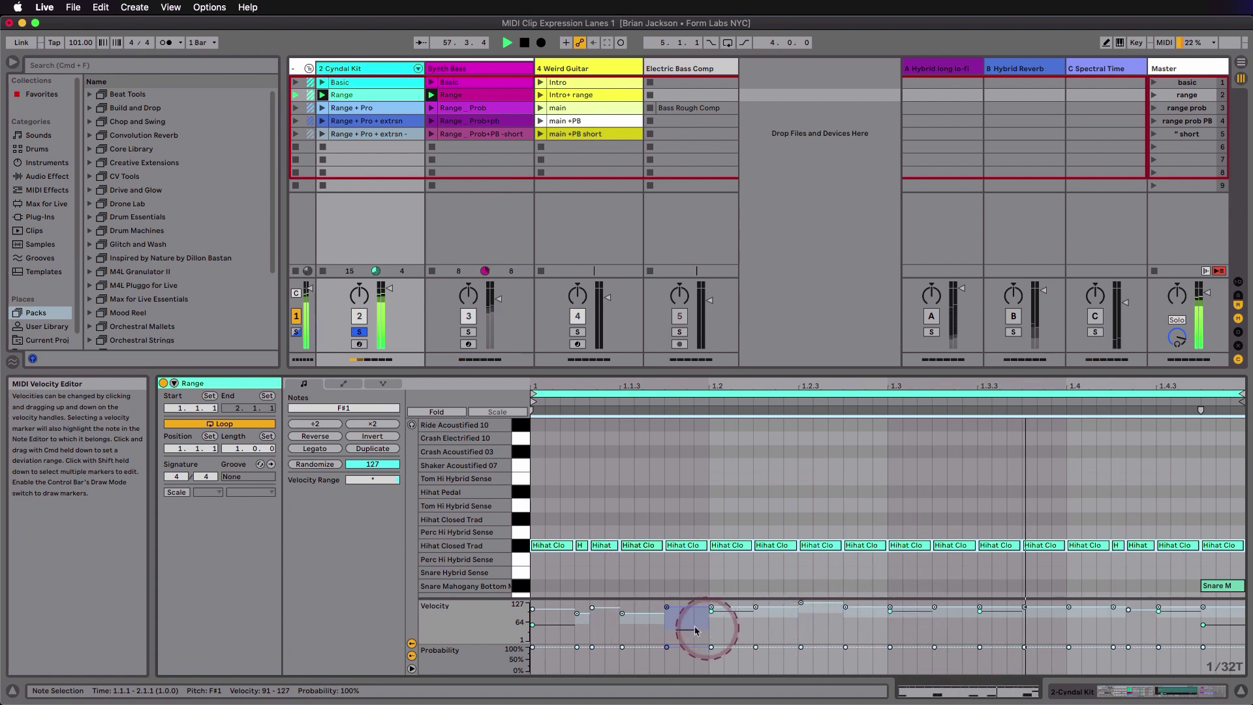
double_click(456, 553)
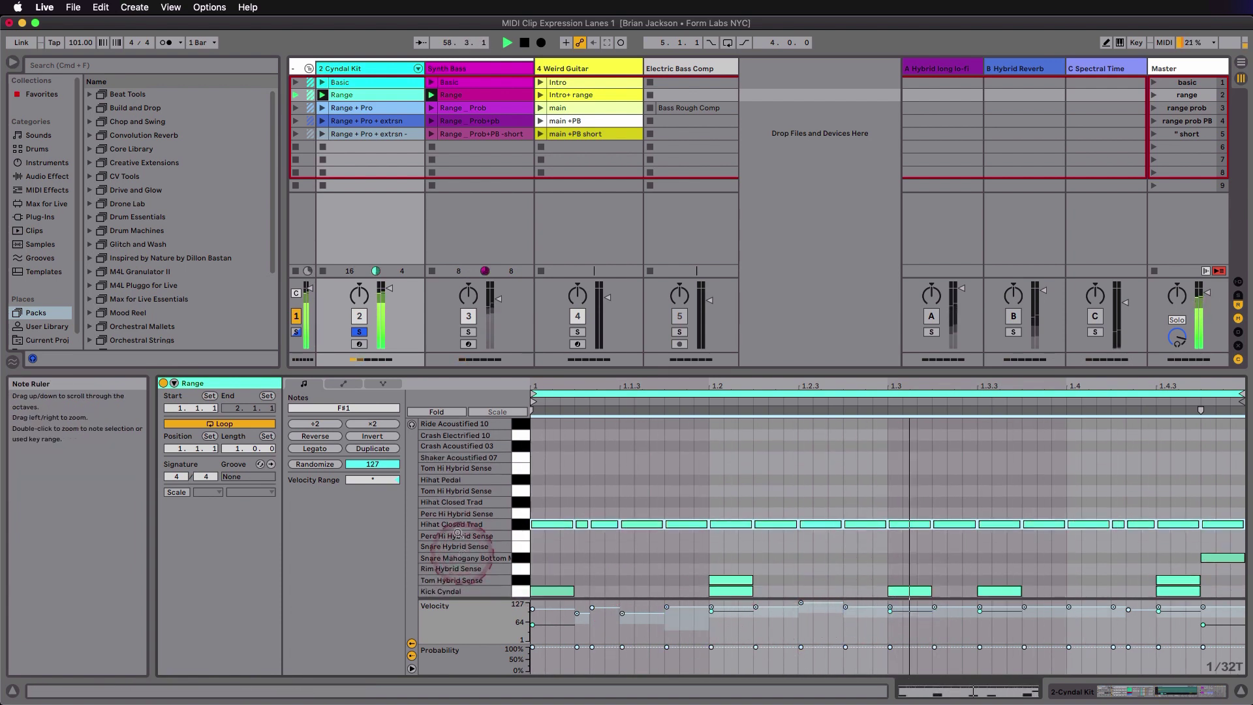
Step: Open the Synth Bass Range clip, solo its track, and select all its notes to examine their velocity ranges
left_click(467, 98)
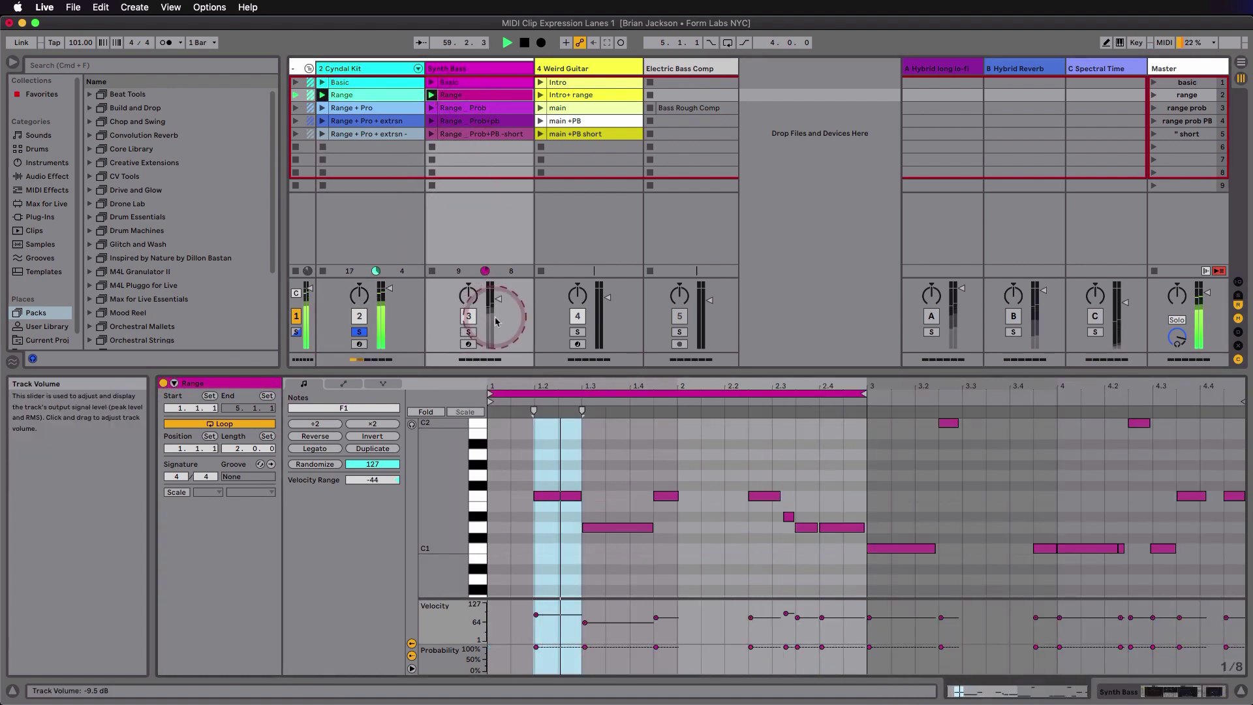
left_click(468, 332)
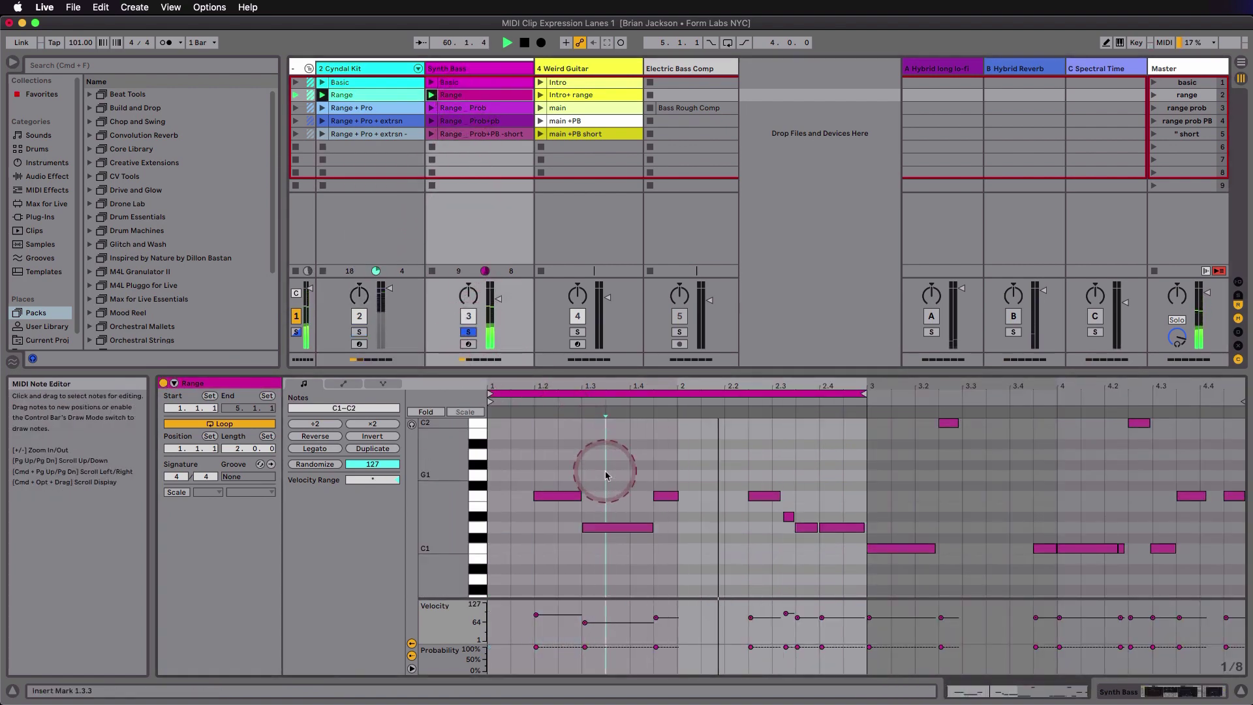
key("super+a")
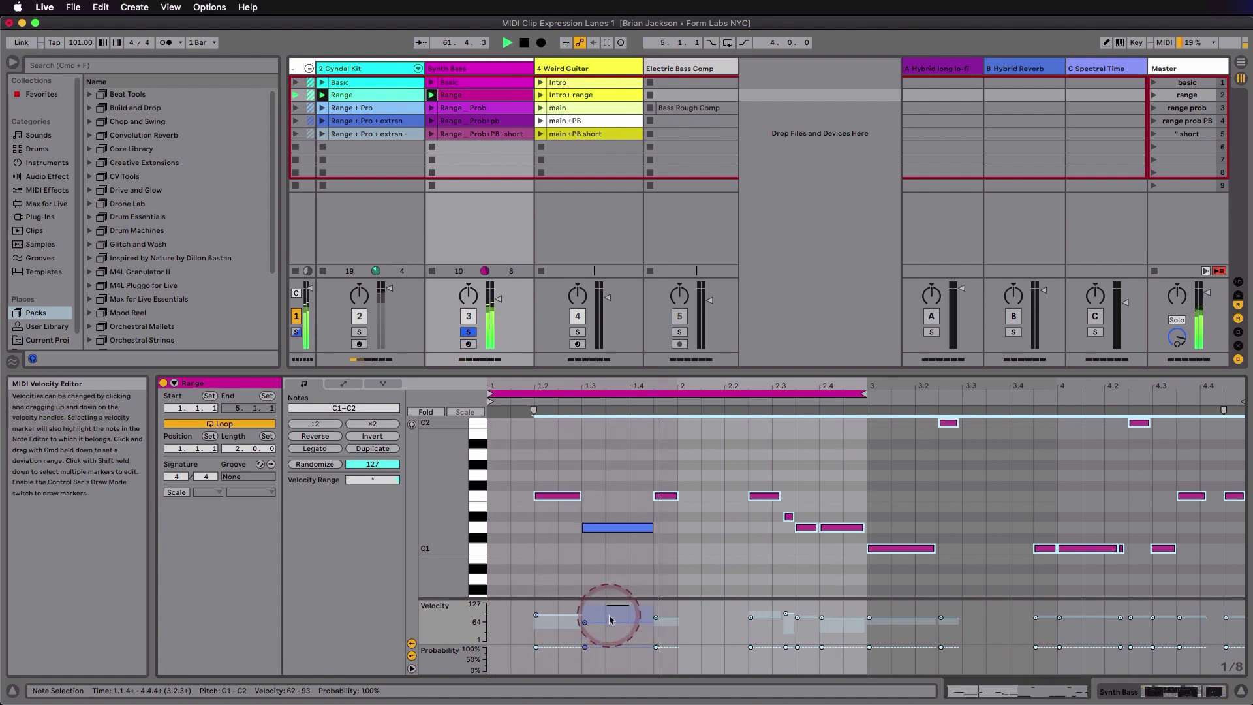
Step: Examine the individual velocity ranges of the D1 note at 1.3 and the F1 note at 1.2 in the bass clip
left_click(614, 529)
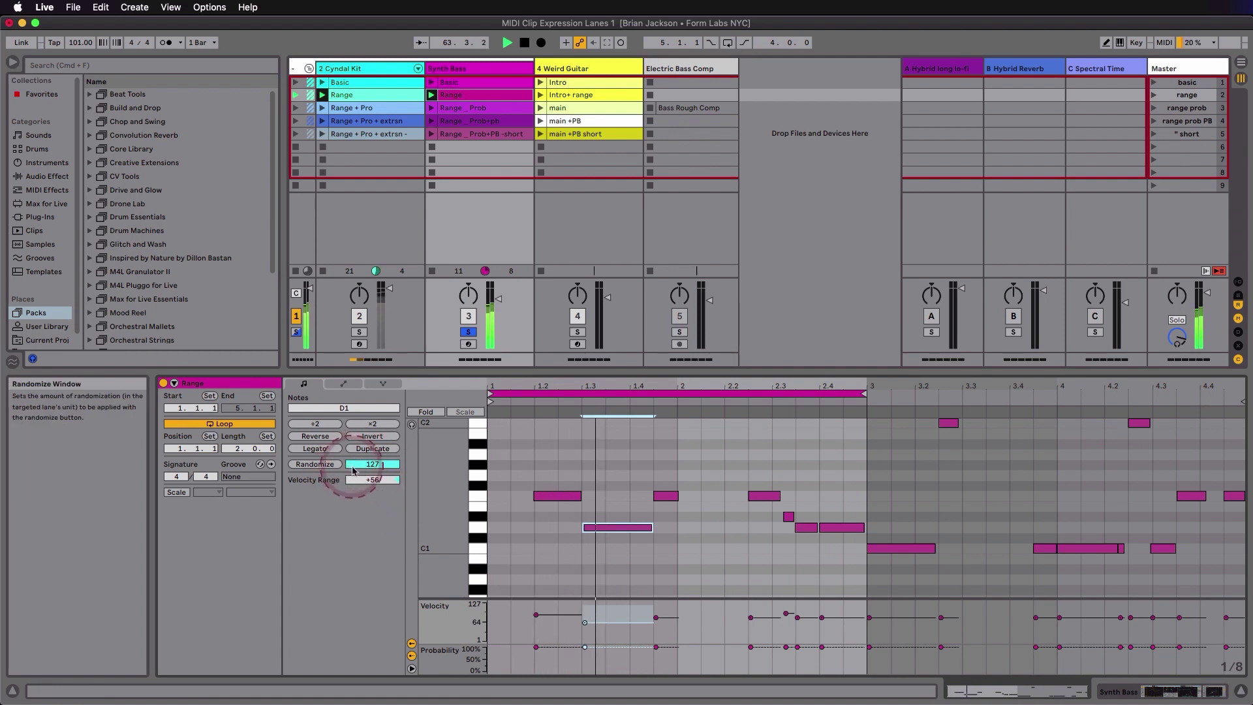
left_click(540, 494)
left_click_drag(372, 480, 376, 483)
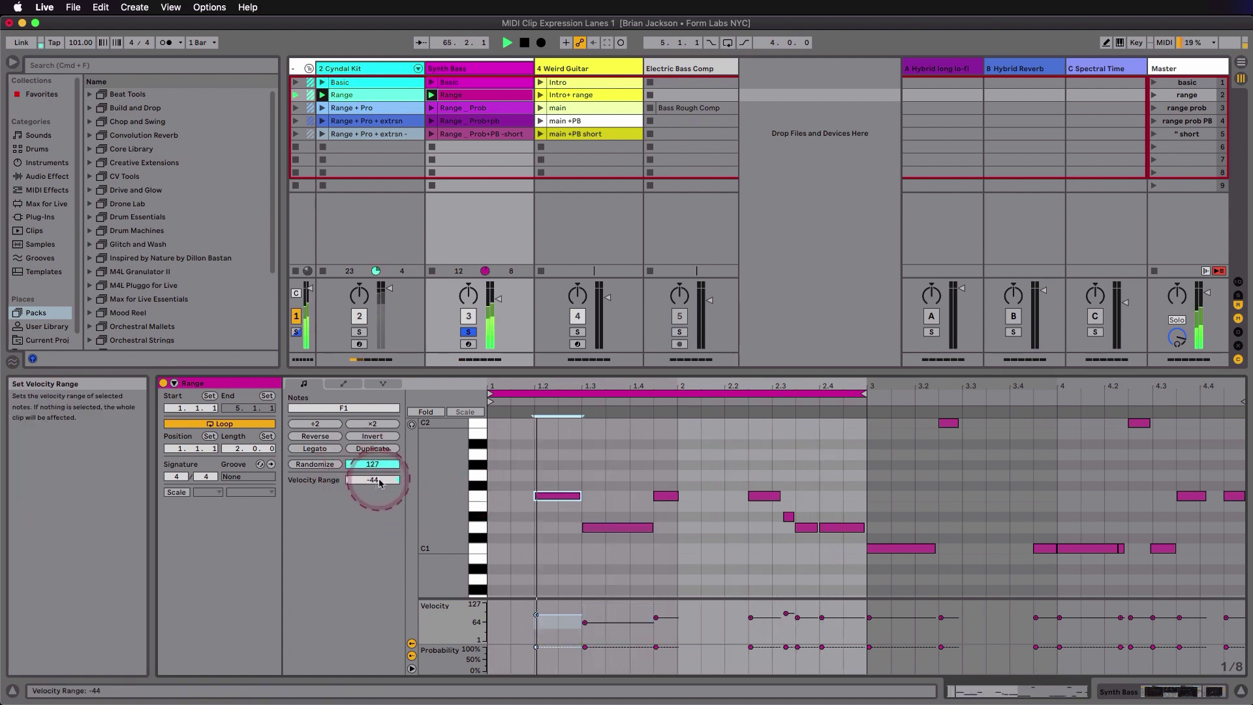
Step: Show the bass synth's MIDI modulation matrix, reset the velocity modulation of Filter 1 Freq to 0, and restore it to 97
key("shift+Tab")
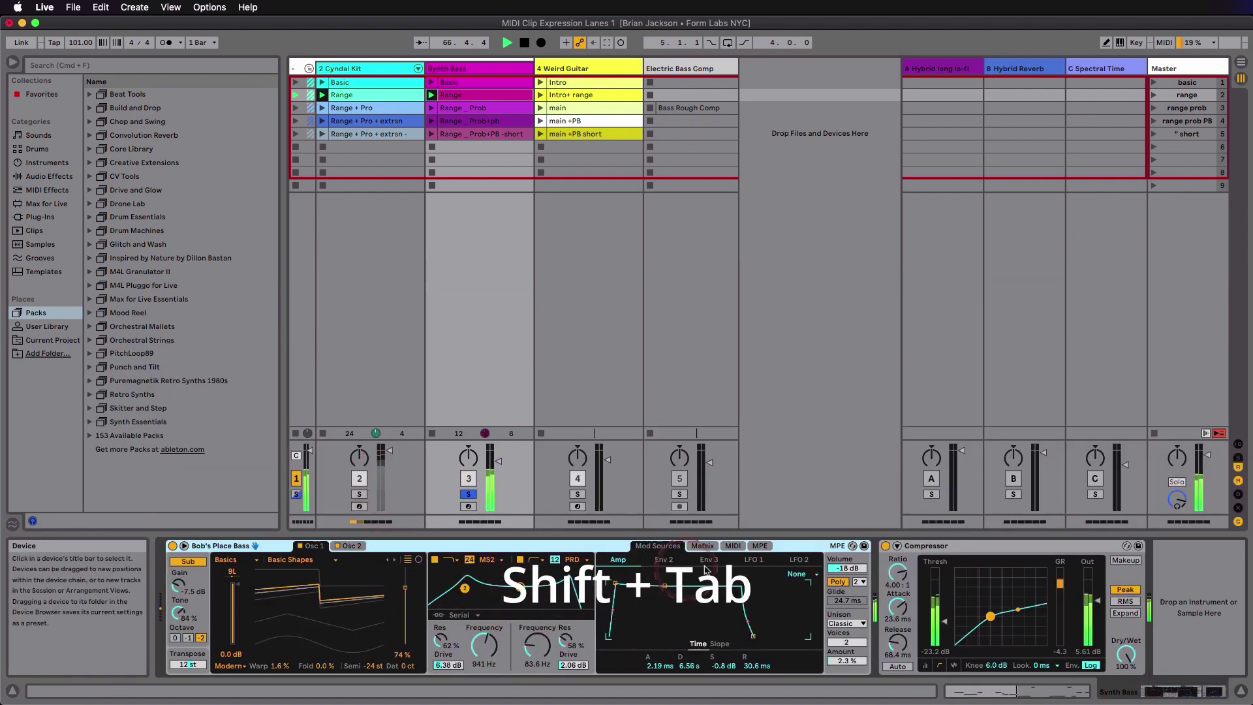
left_click(732, 552)
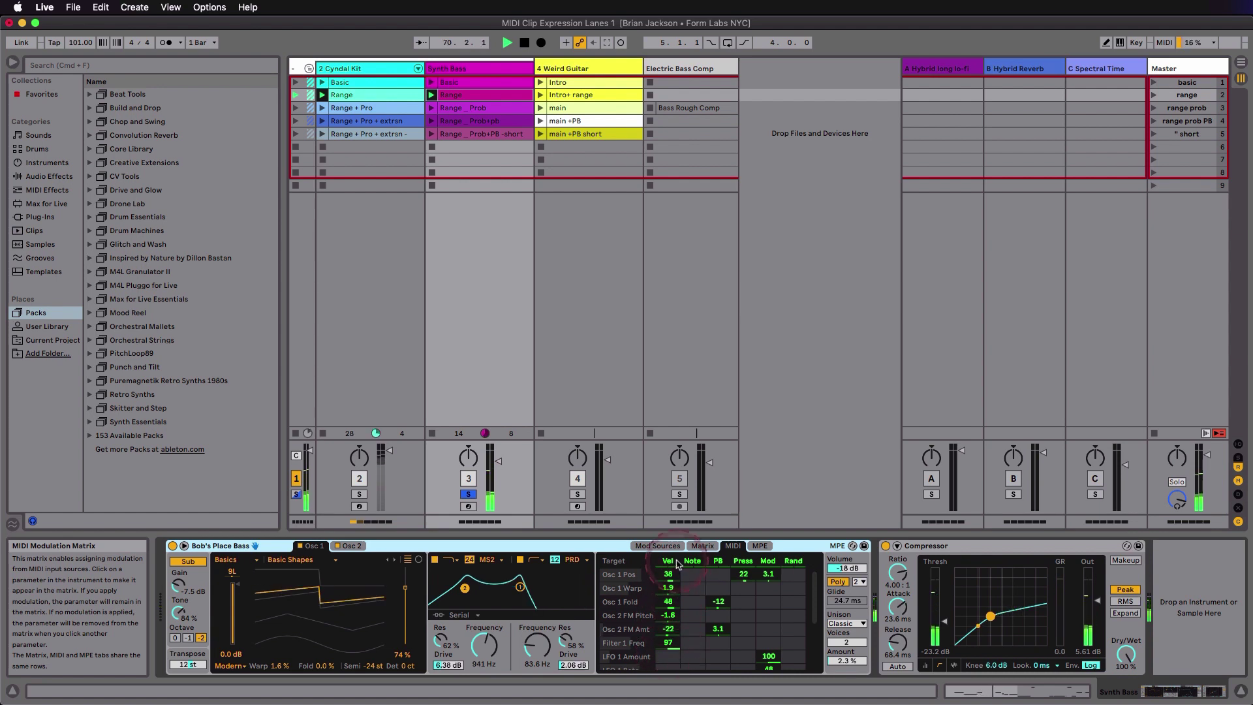
double_click(669, 643)
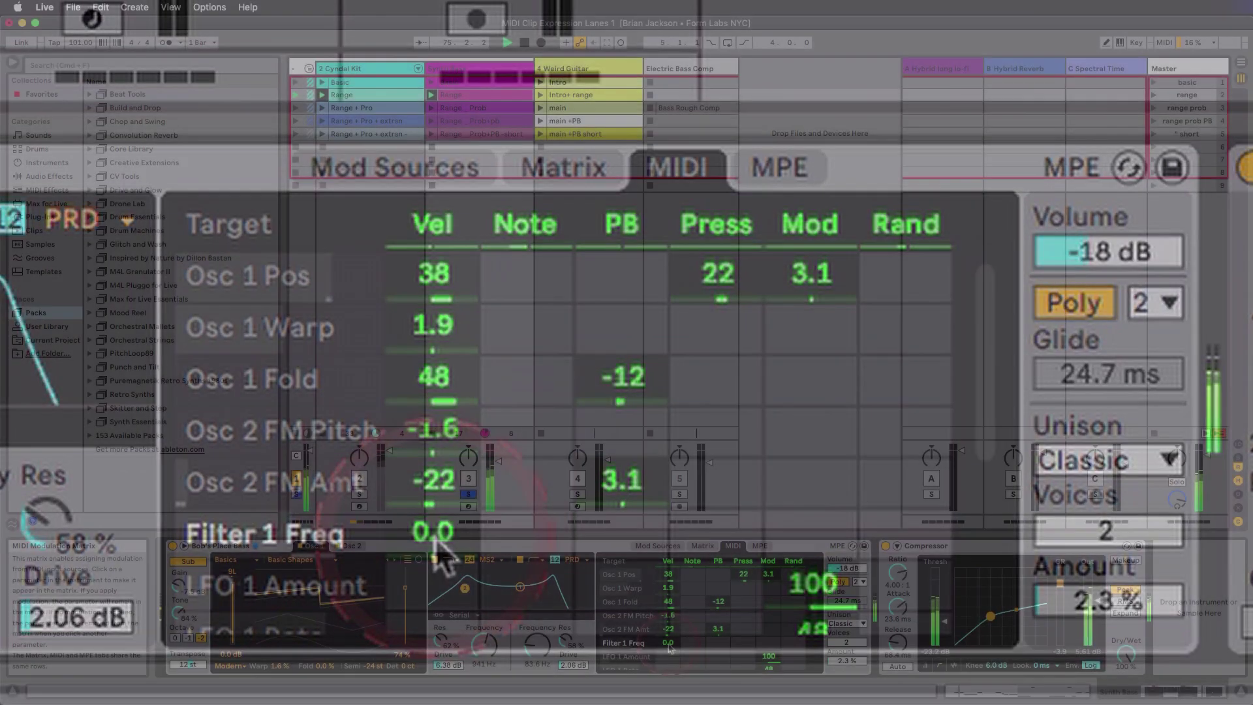
left_click_drag(437, 555, 438, 549)
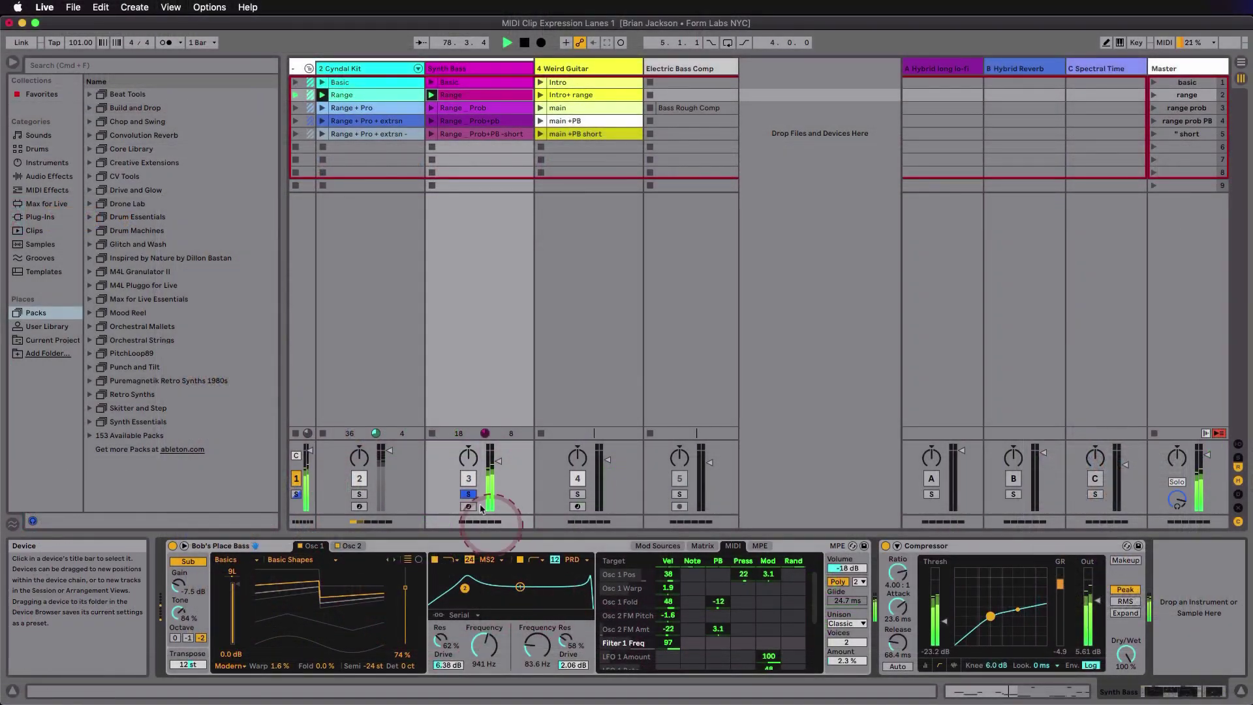
Step: Unsolo the Synth Bass track and launch the group's Basic clips
left_click(468, 494)
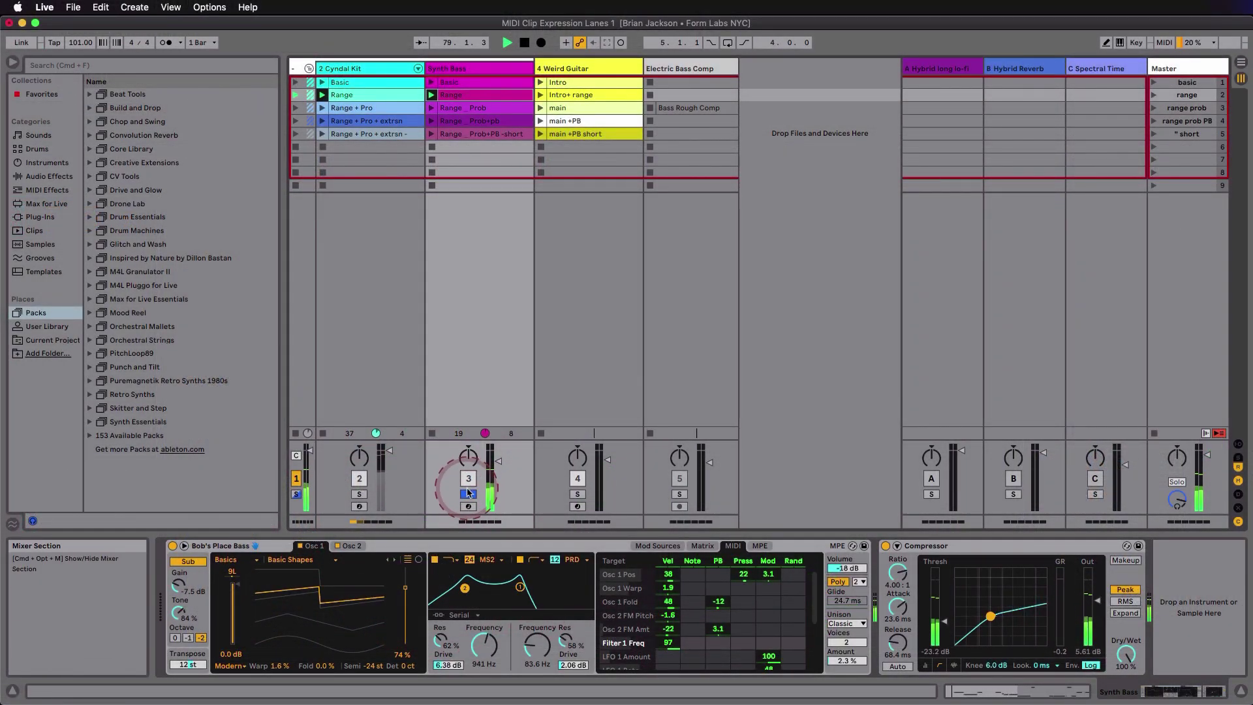
left_click(468, 494)
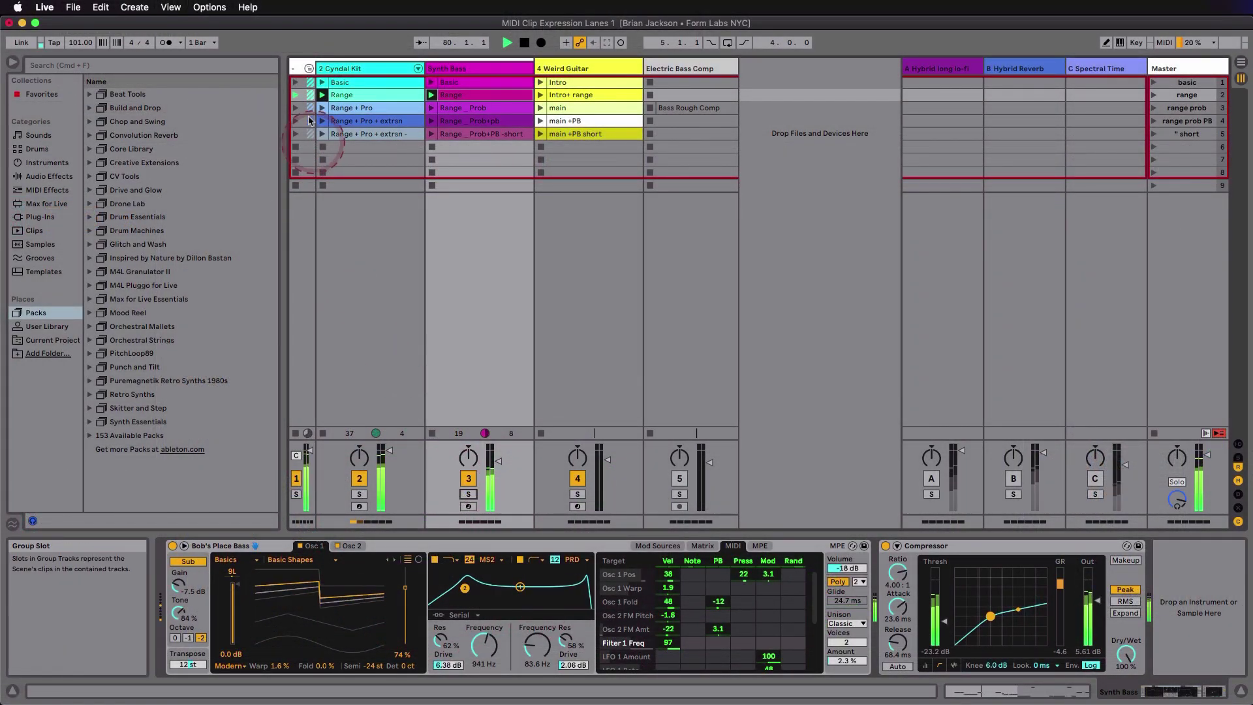
left_click(293, 83)
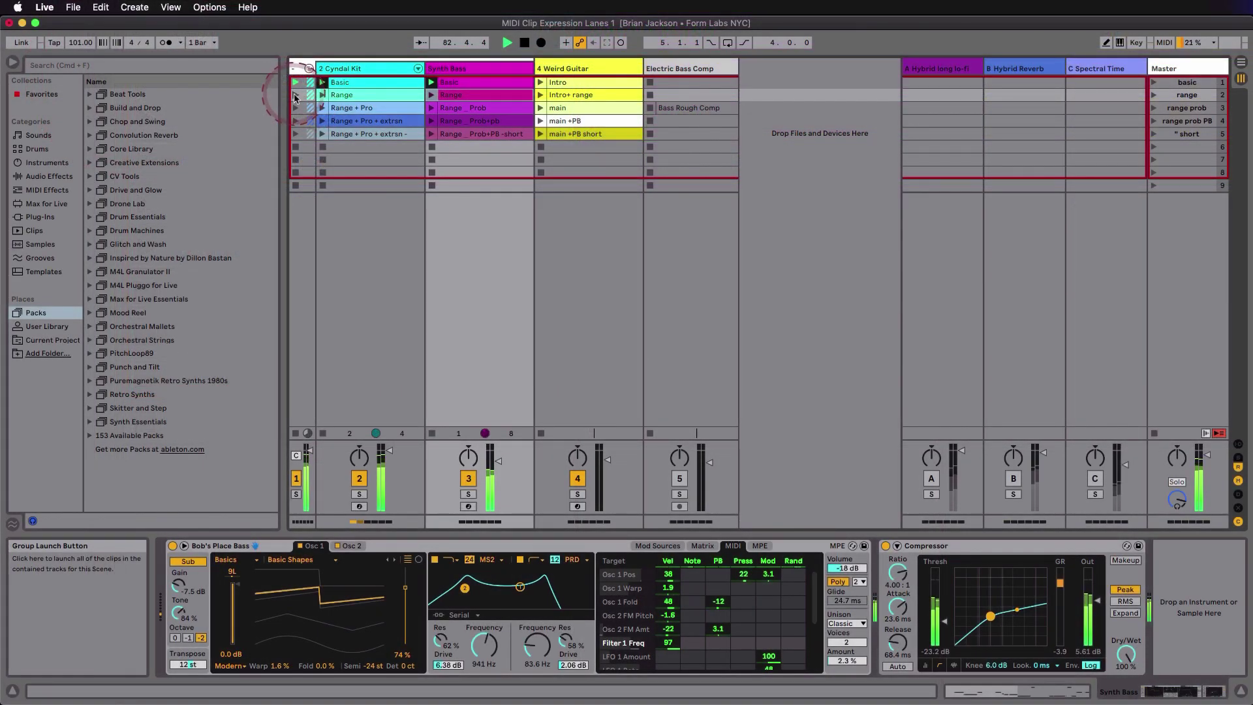
Step: Launch the group's Range clips and open the Range clips of Synth Bass and Cyndal Kit
double_click(447, 96)
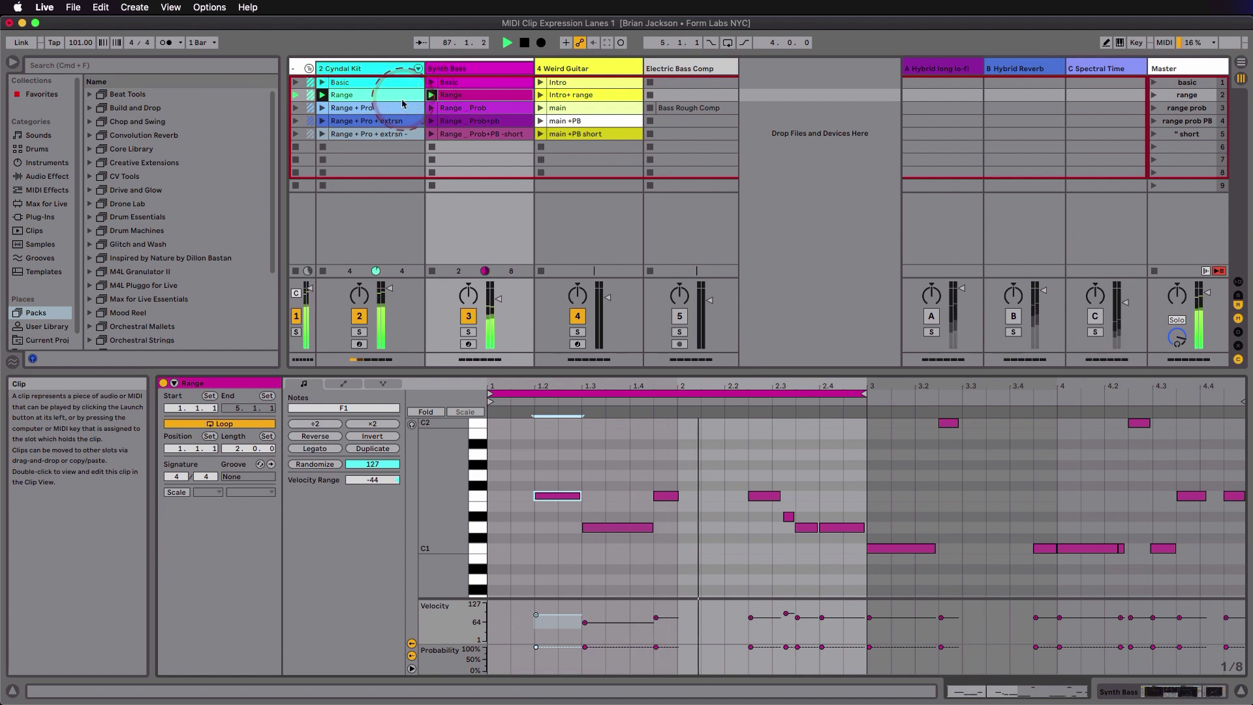
left_click(380, 99)
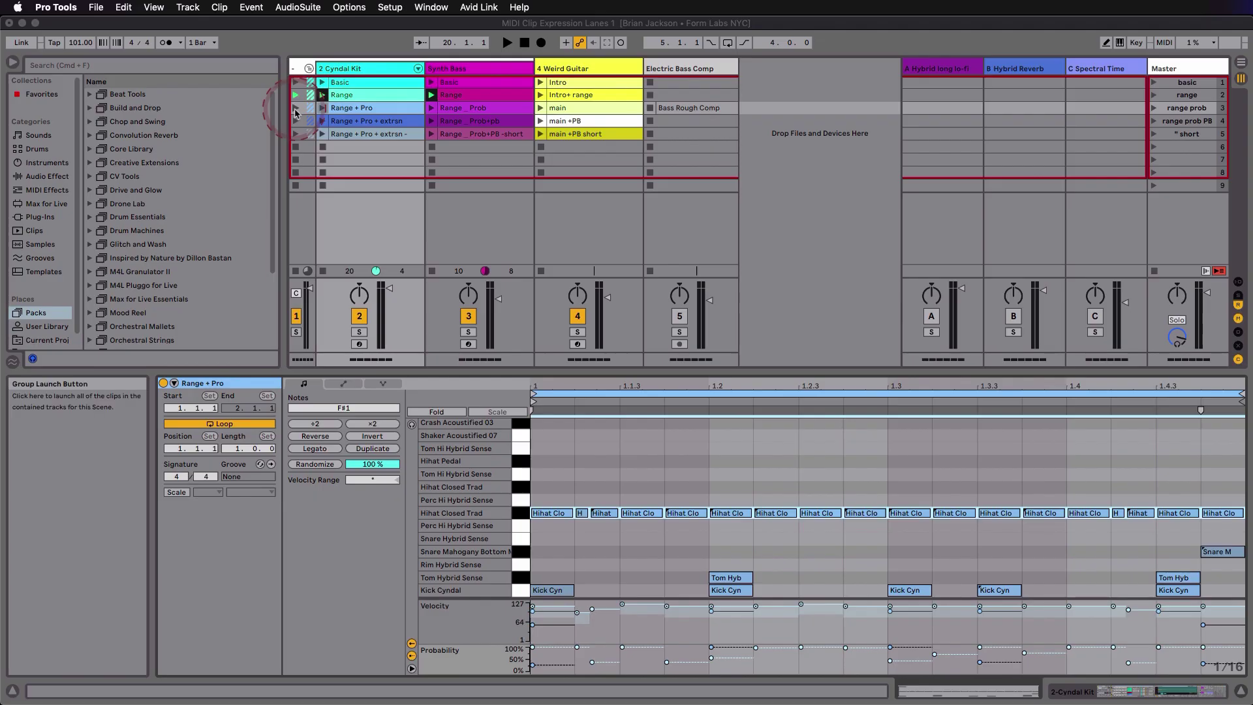
Step: Launch the group's range prob clips and adjust the probabilities of the selected Hihat Closed Trad notes to span 41% to 100%
left_click(296, 109)
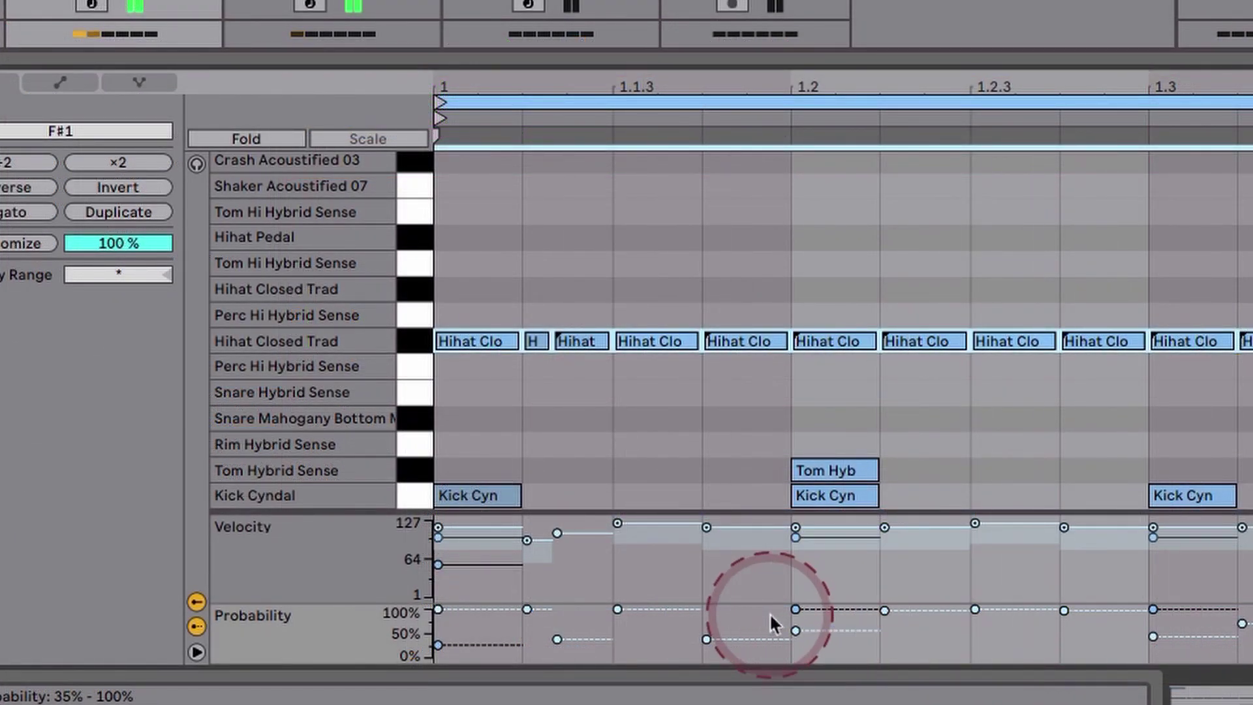
left_click(617, 609)
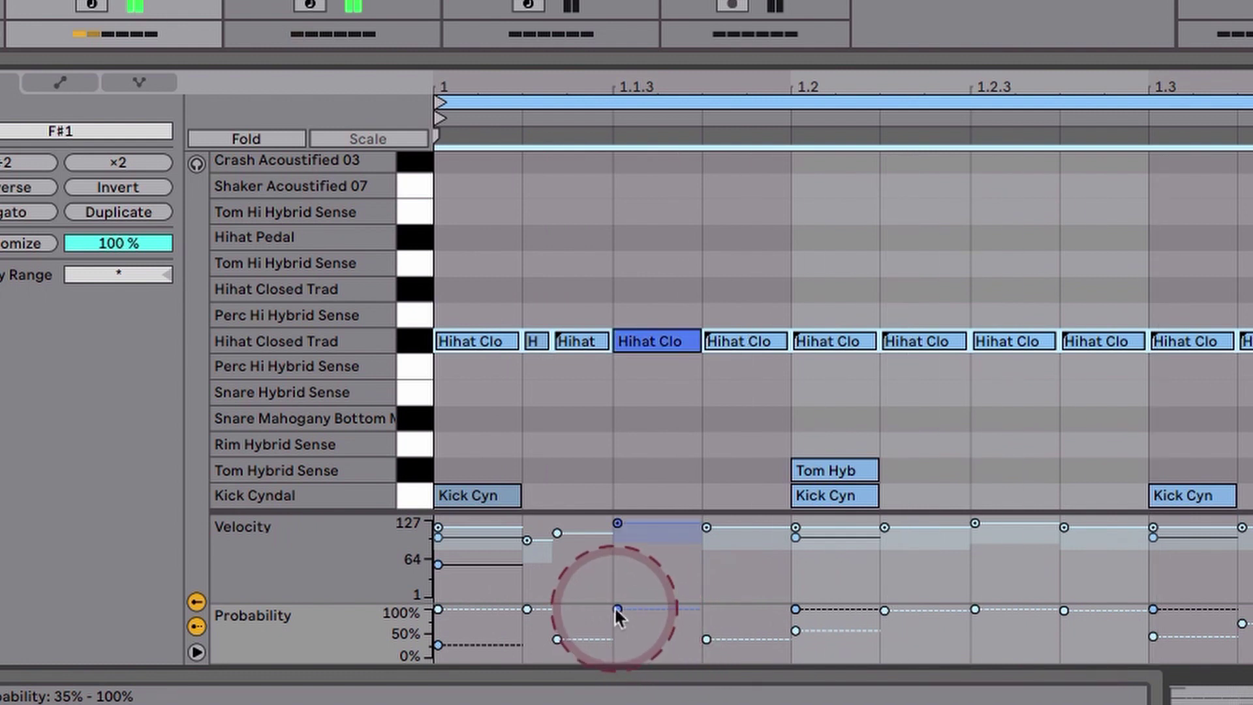
left_click_drag(616, 609, 616, 609)
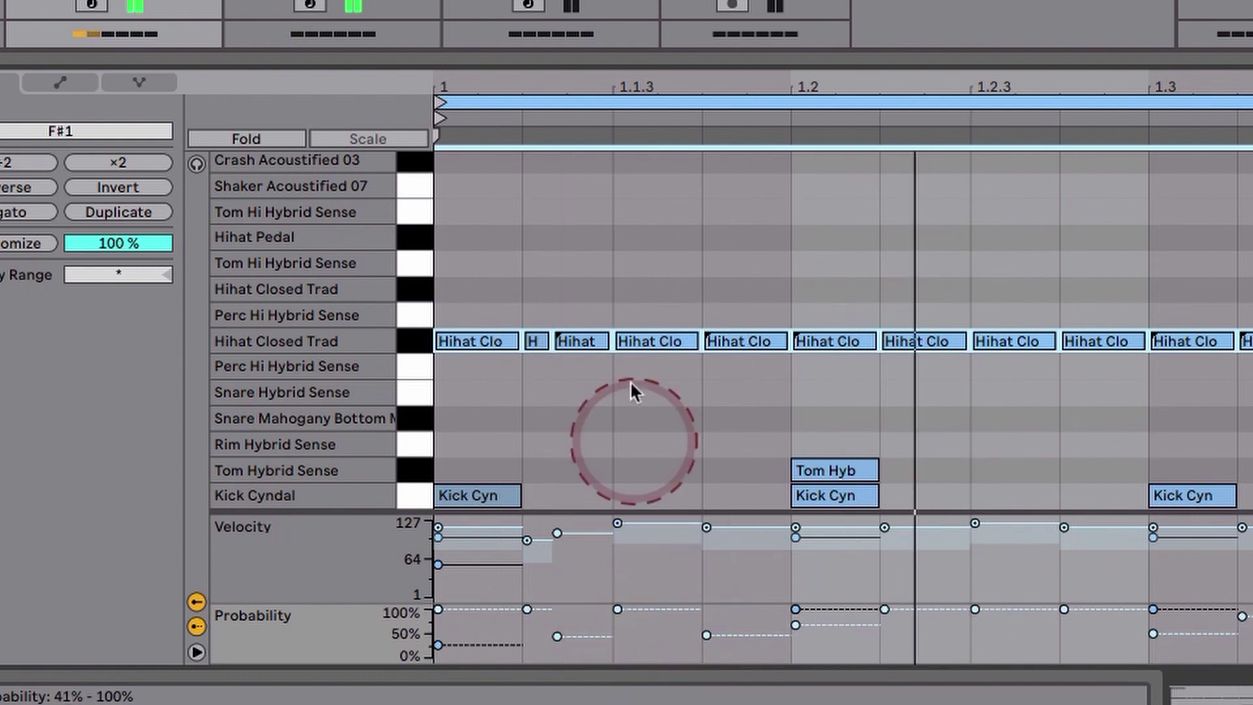
left_click(631, 338)
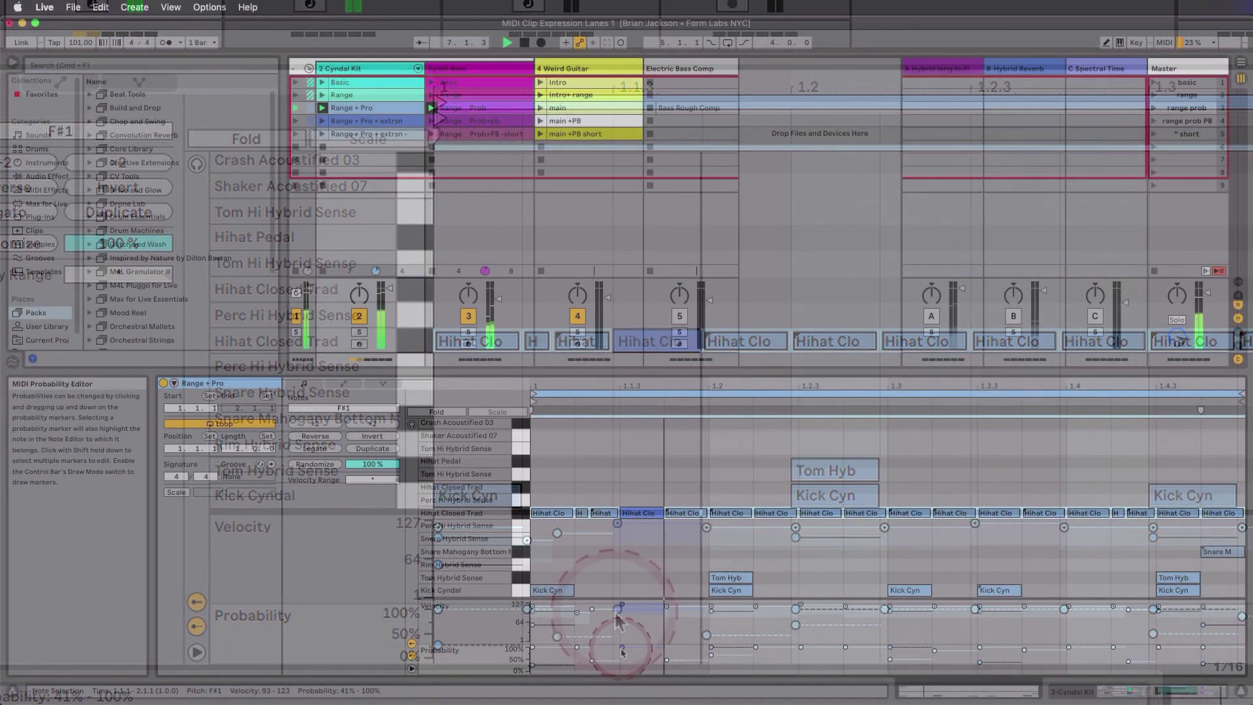
left_click_drag(621, 650, 640, 667)
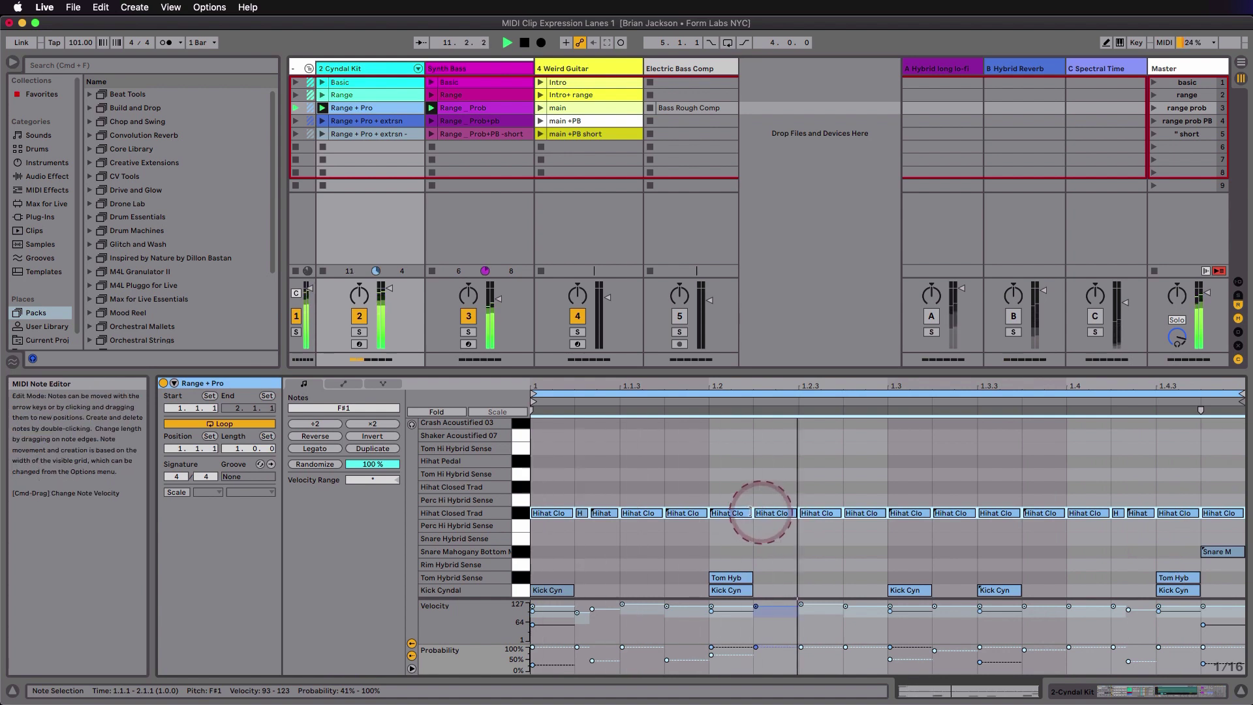
Step: Inspect the velocity range and probability of the Hihat Closed Trad notes at 1.2.3 and 1.3
left_click(734, 522)
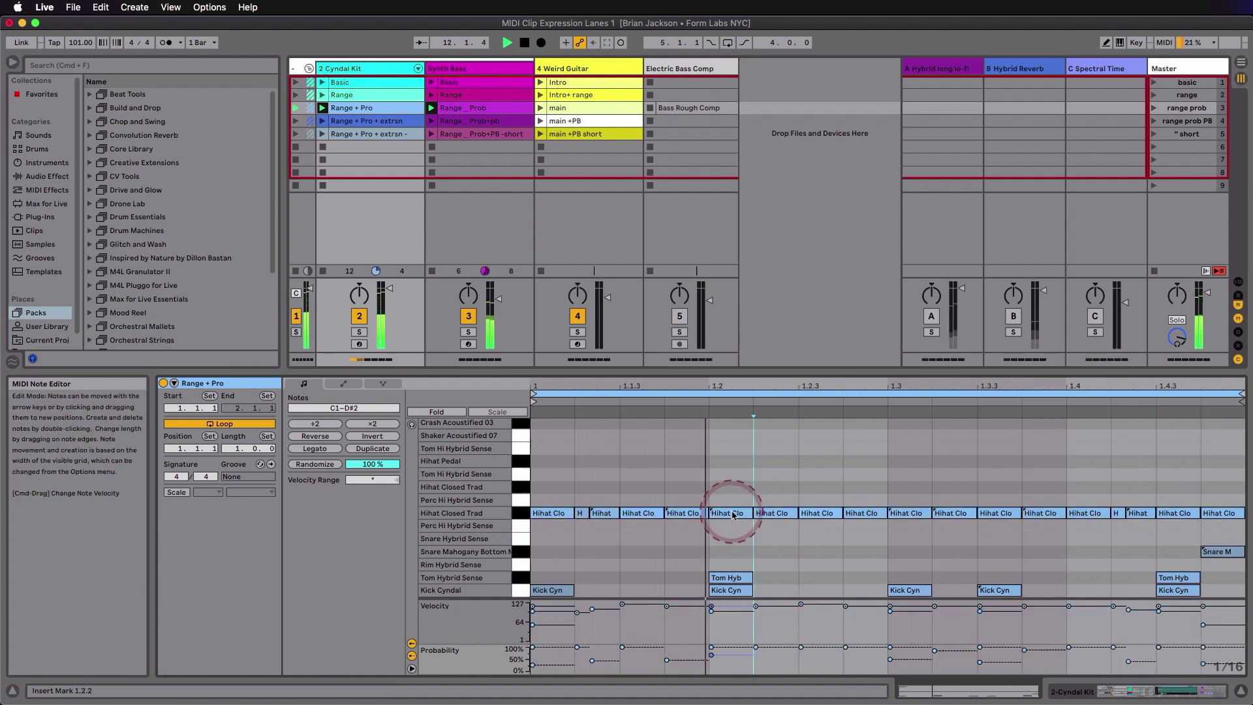
left_click(821, 516)
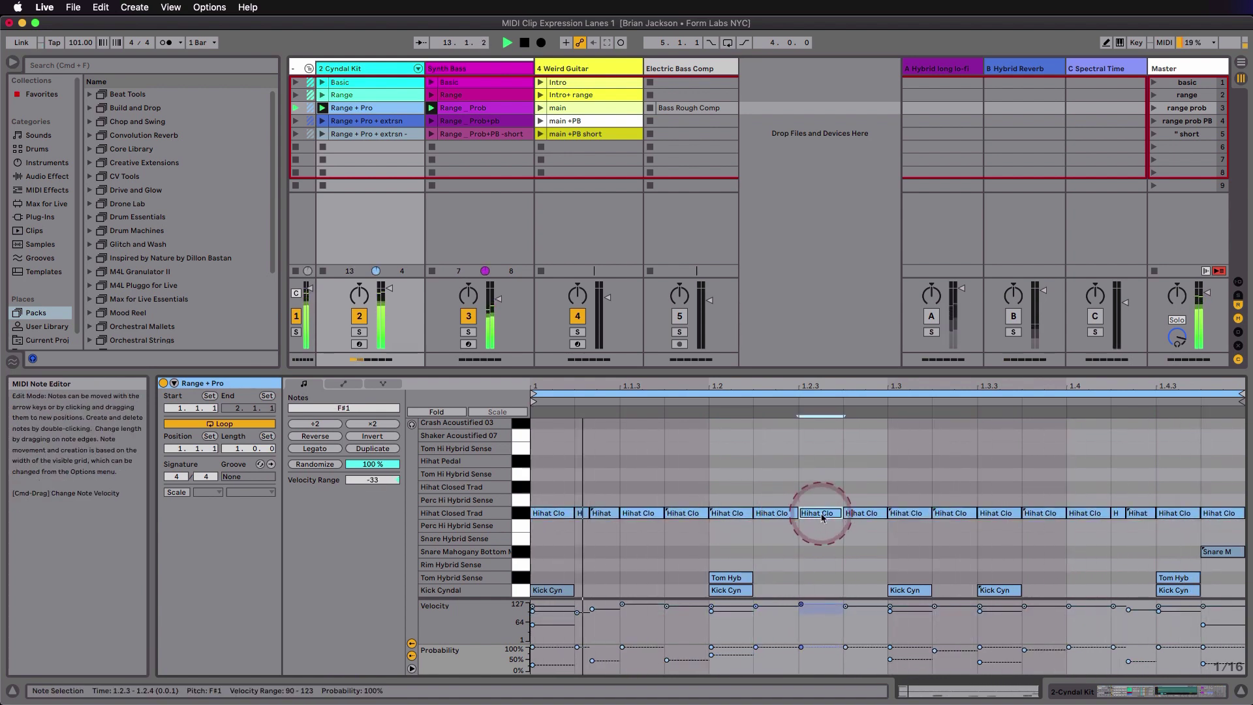
left_click(907, 516)
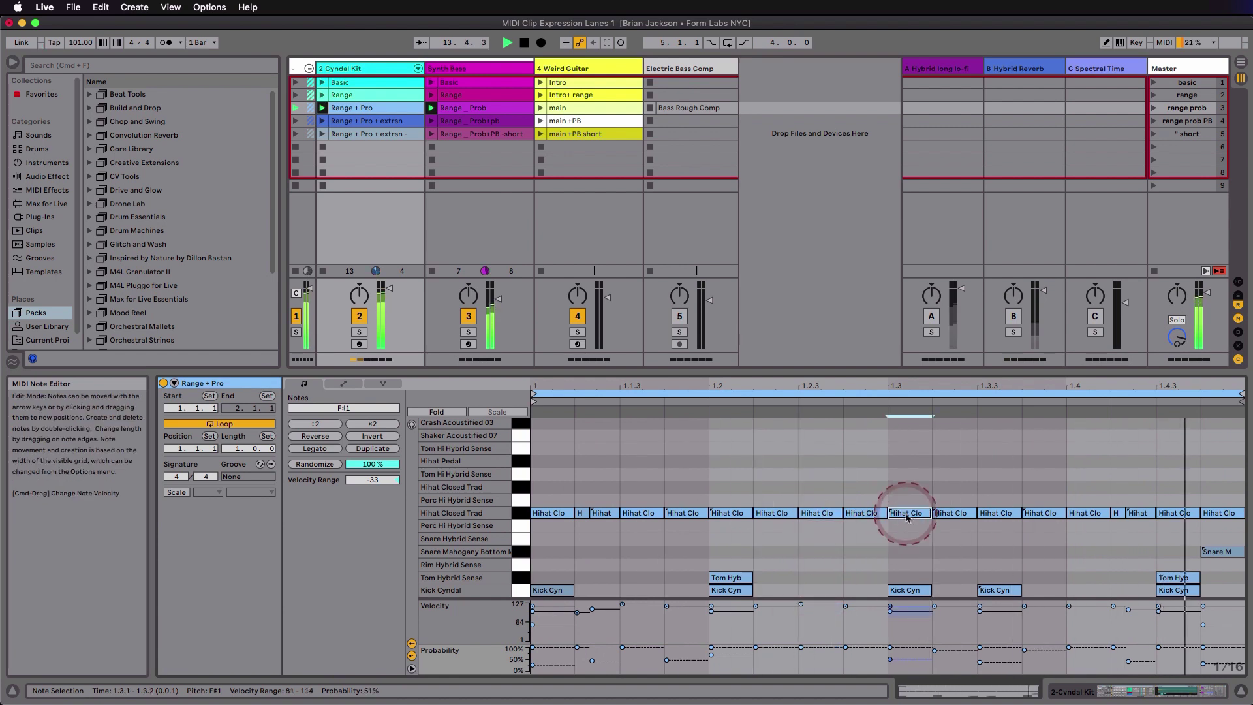
left_click(900, 663)
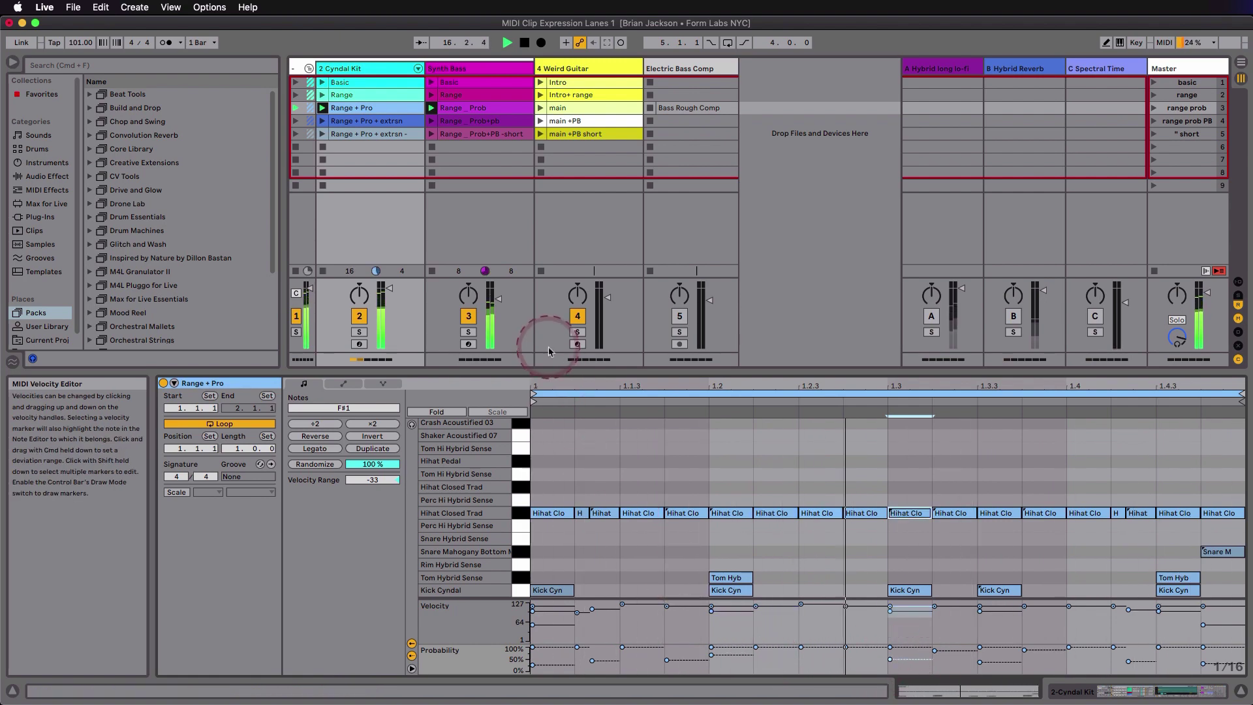
Step: Open the playing Synth Bass Range Prob clip and examine the velocity range and probability of its F2 note at 2.1
left_click(488, 109)
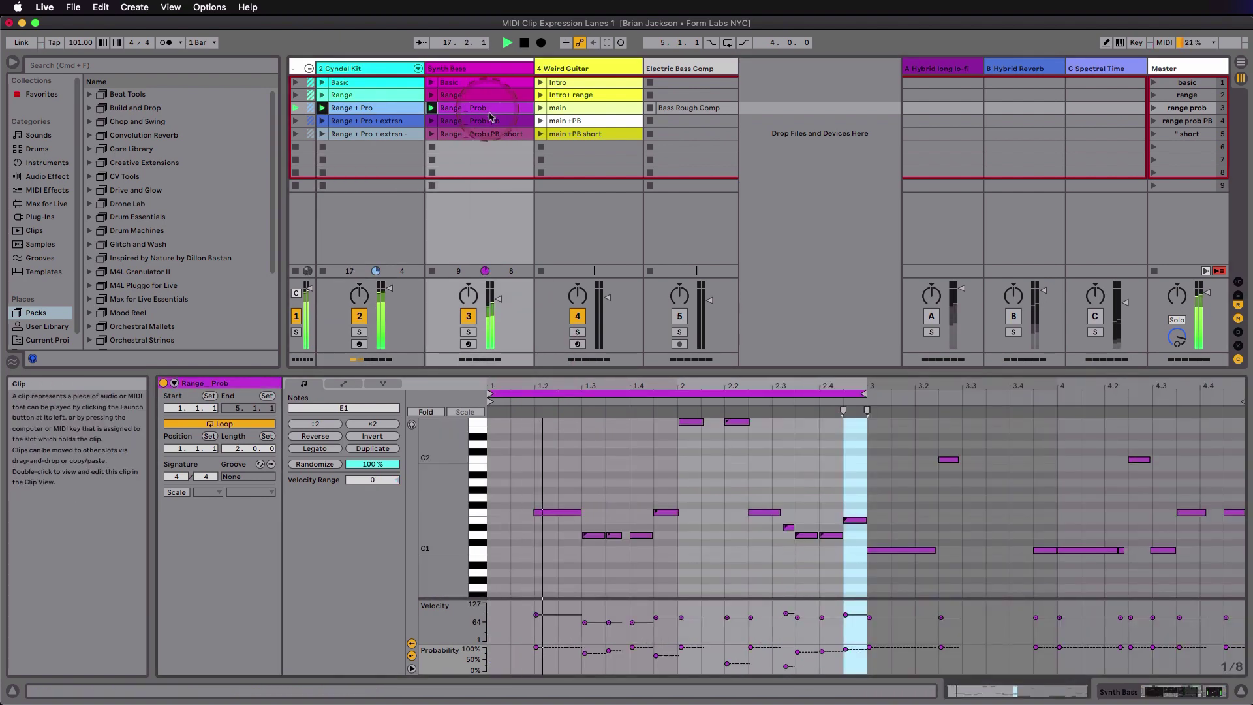
left_click(691, 422)
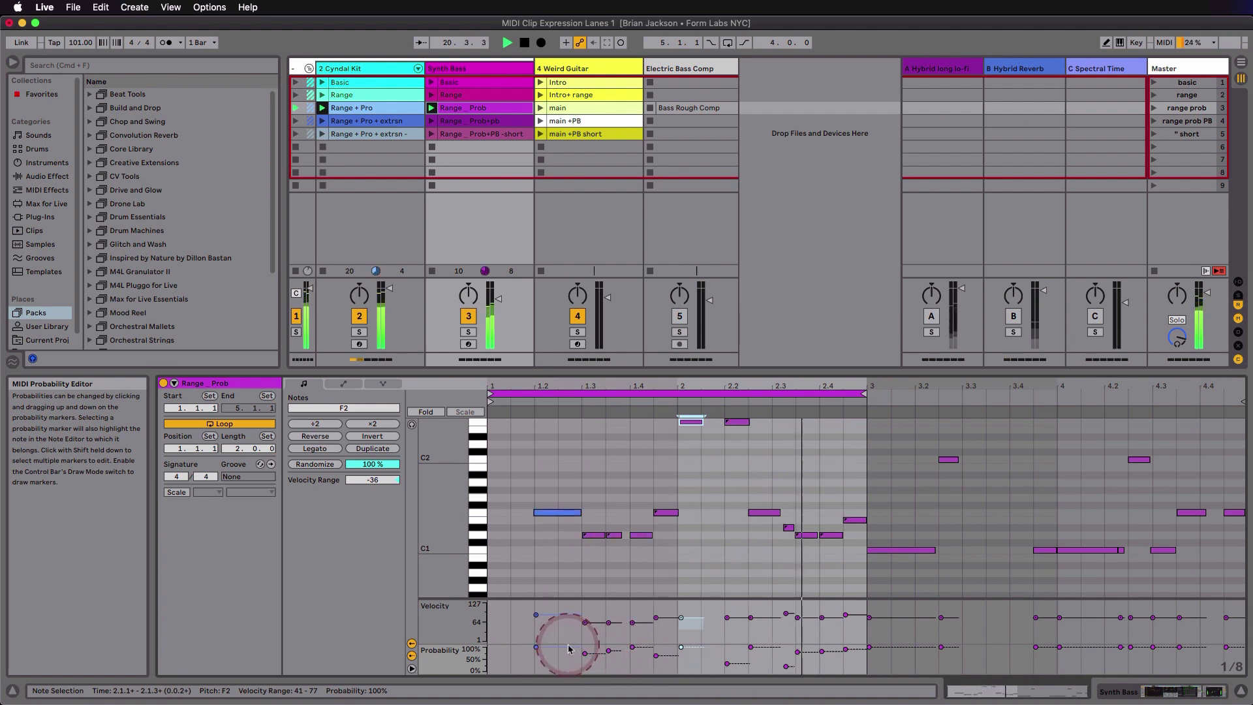
Step: Launch the group's Basic clips, then its Range clips, opening the matching Cyndal Kit clip each time to compare the velocity lanes
left_click(296, 84)
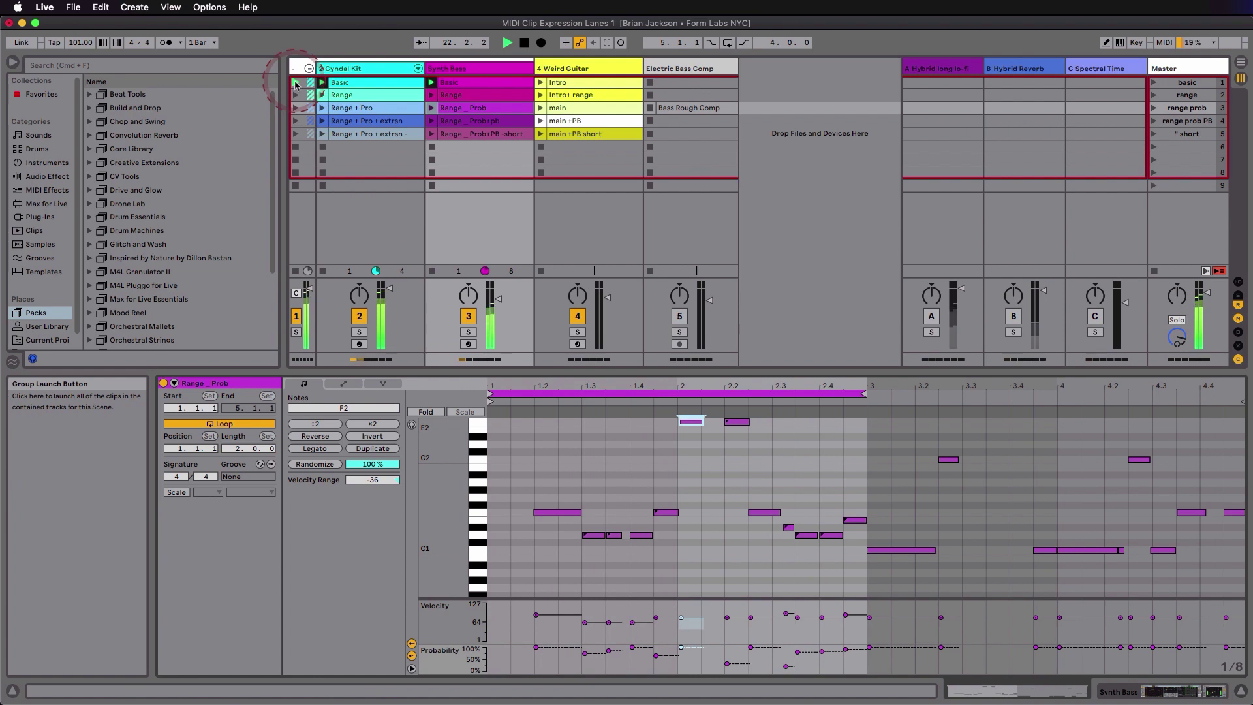
left_click(348, 84)
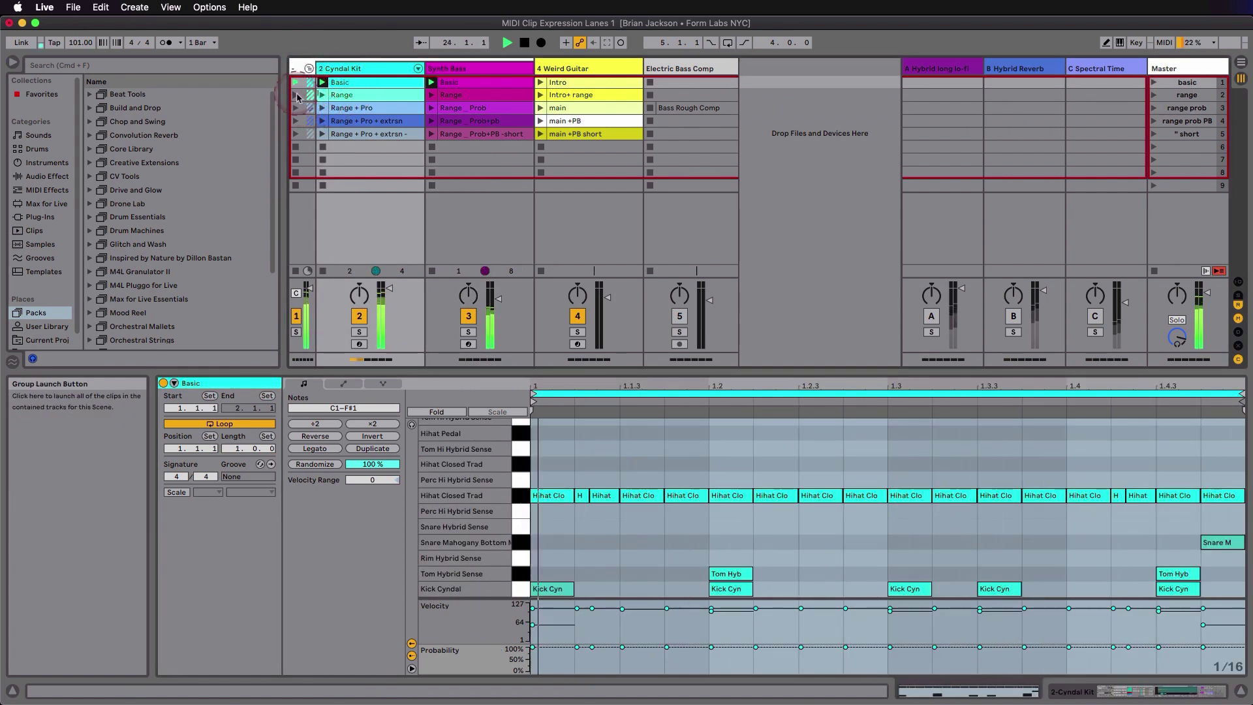
left_click(346, 96)
left_click(346, 98)
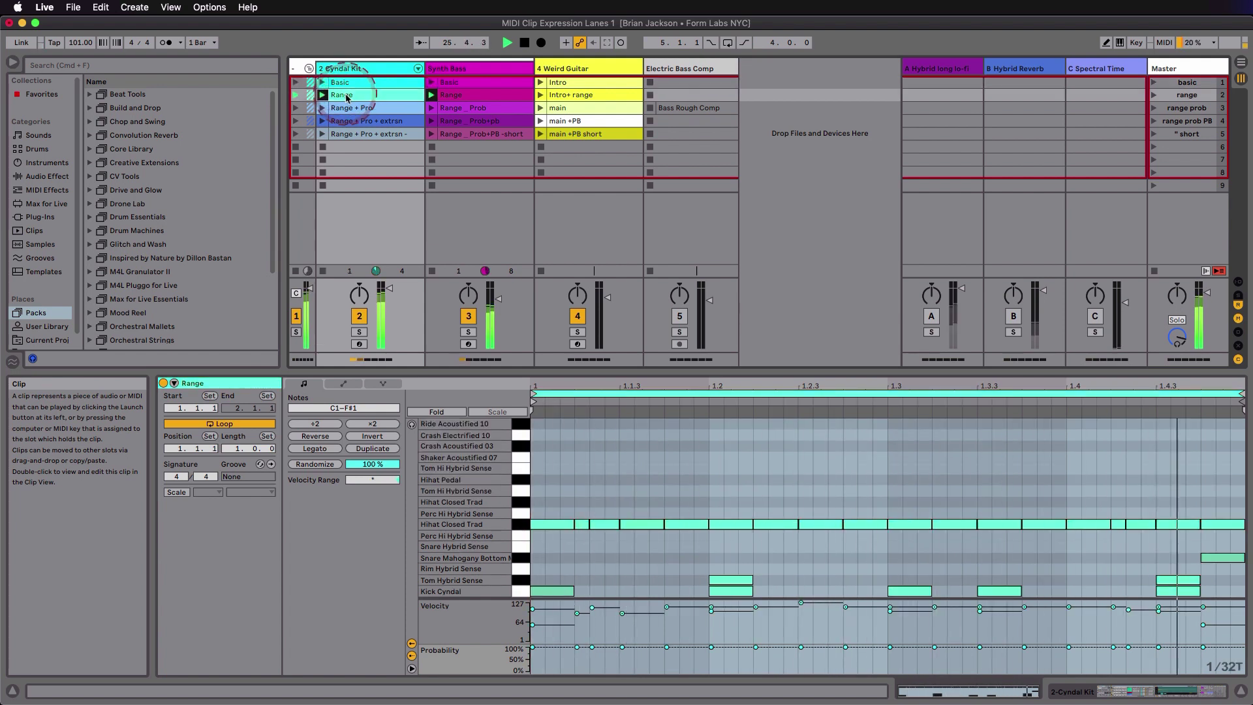
Step: Launch the group's range prob clips and compare the Cyndal Kit Range + Pro clip with the Synth Bass Range Prob clip
left_click(297, 108)
left_click(354, 108)
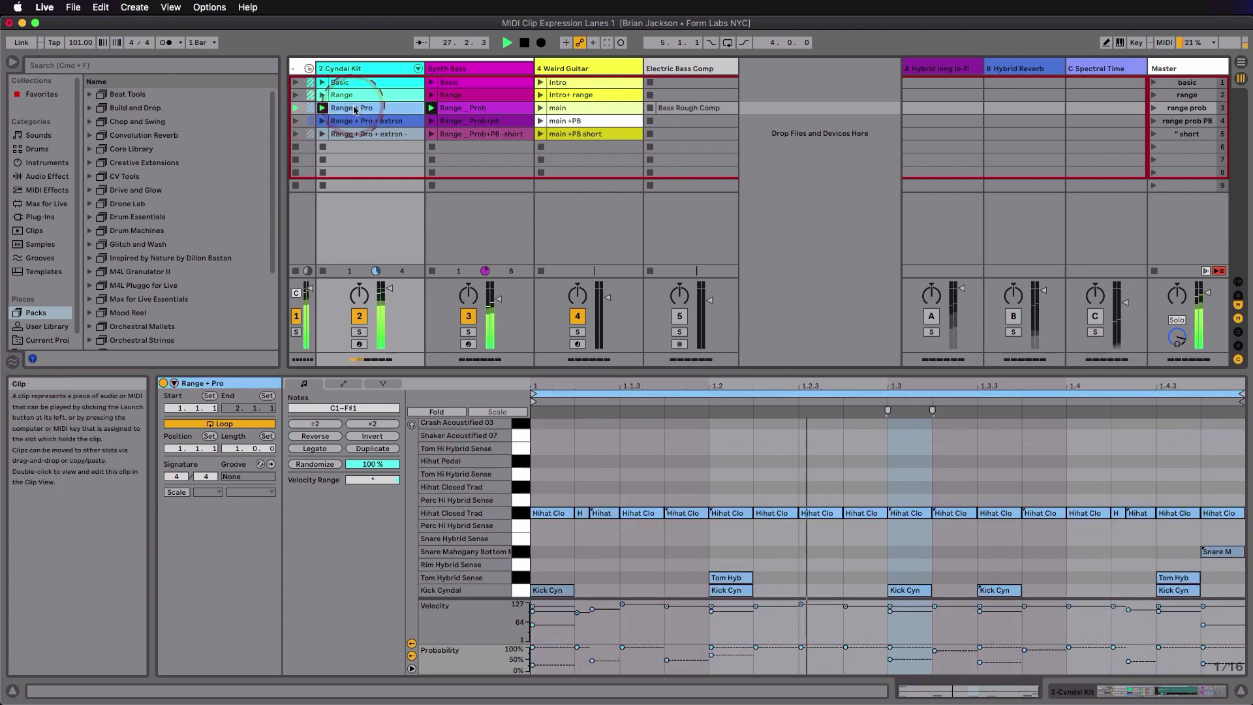
left_click(469, 108)
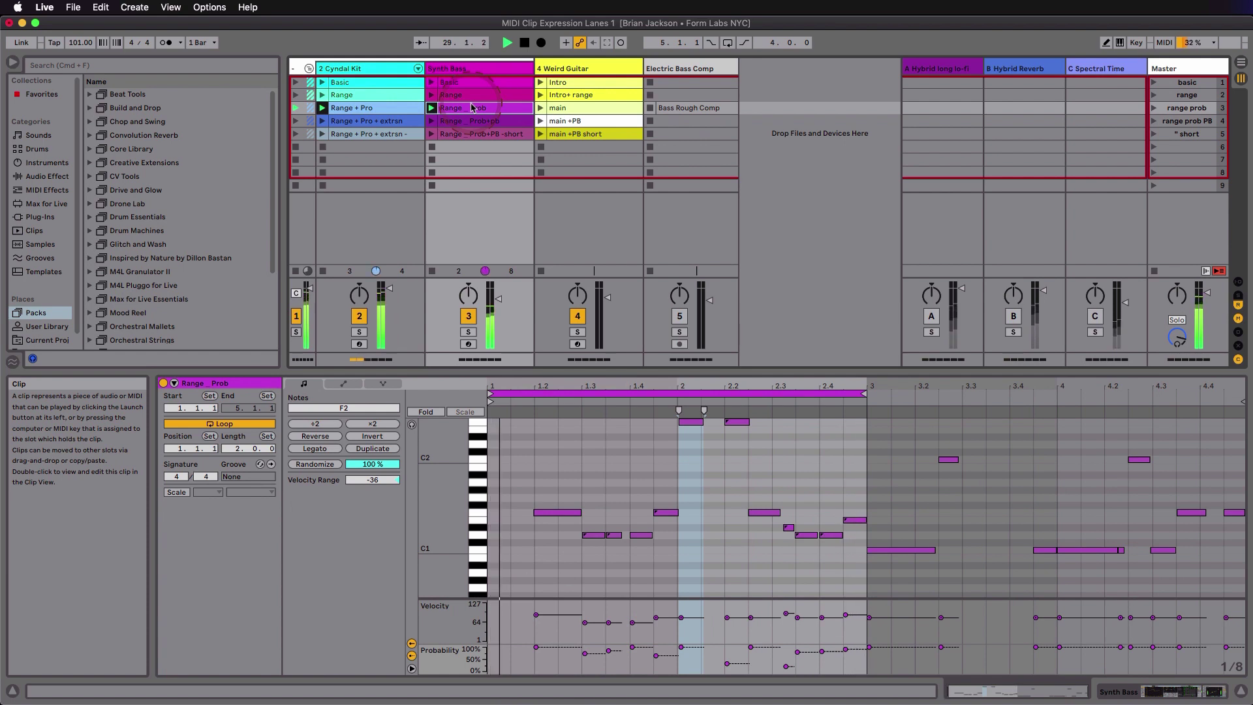
left_click(376, 108)
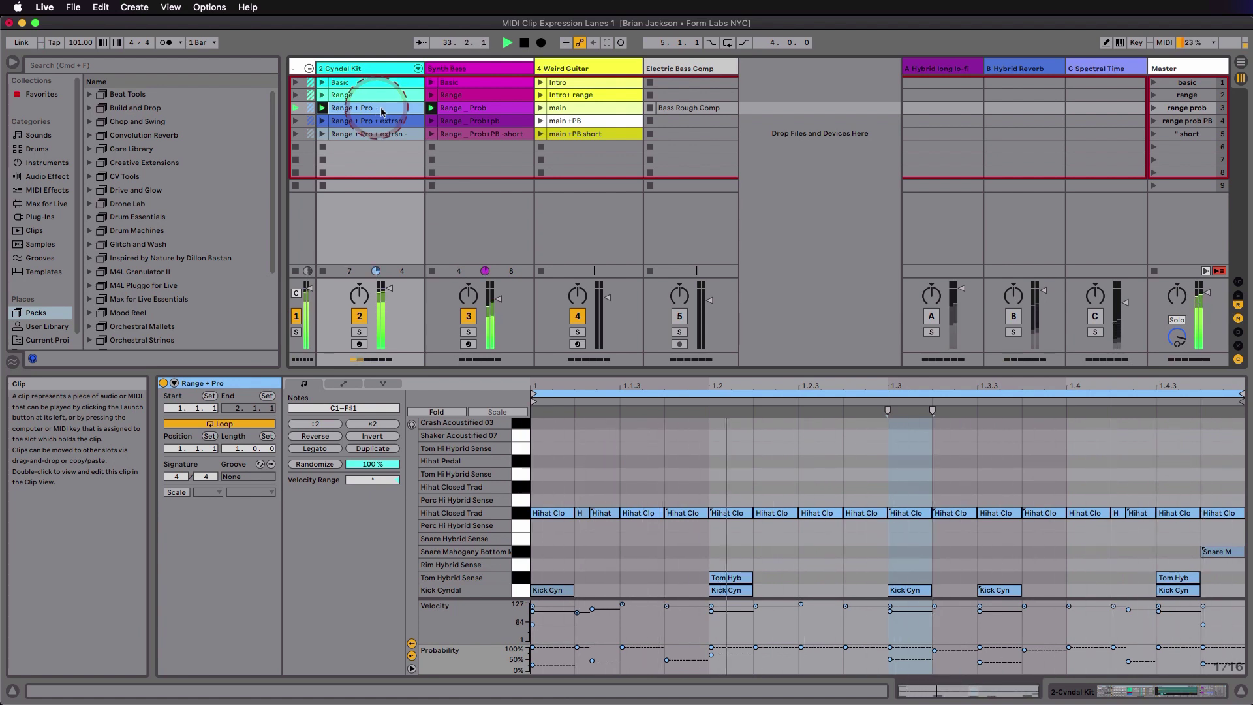
Step: Launch the group's clips in the range prob PB scene, then those in the short scene, and open the short Synth Bass clip
left_click(315, 125)
left_click(297, 123)
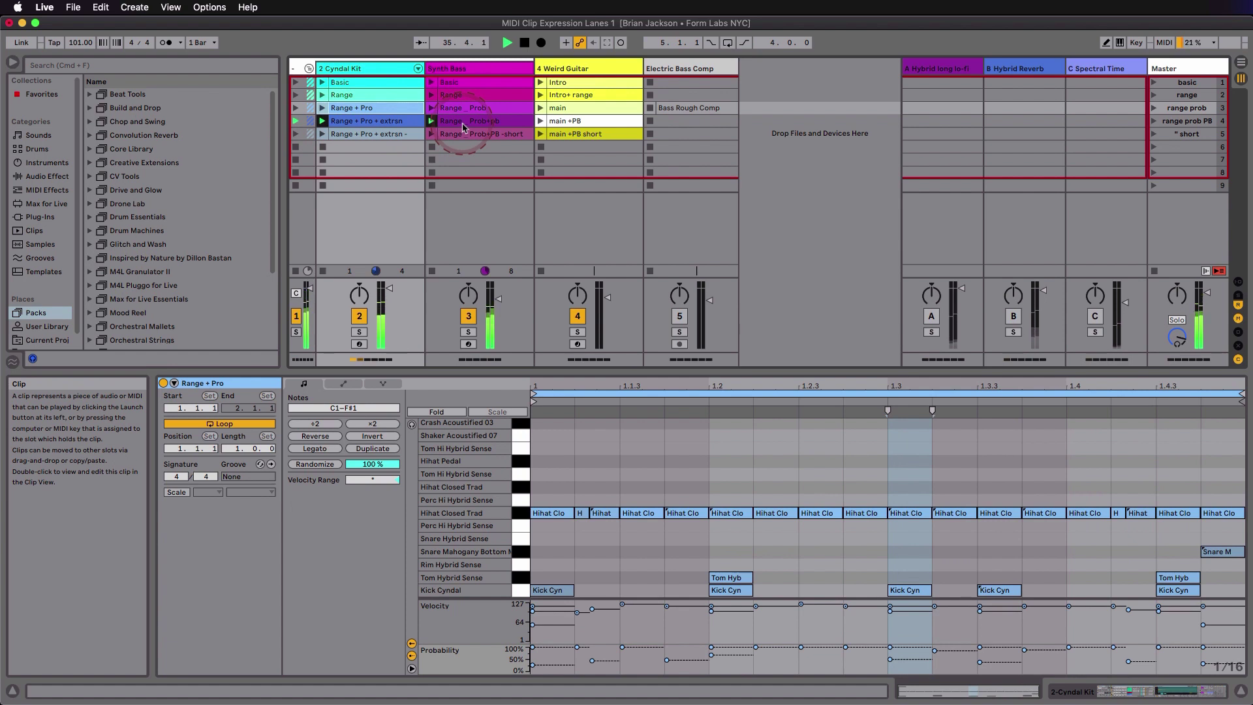
left_click(295, 135)
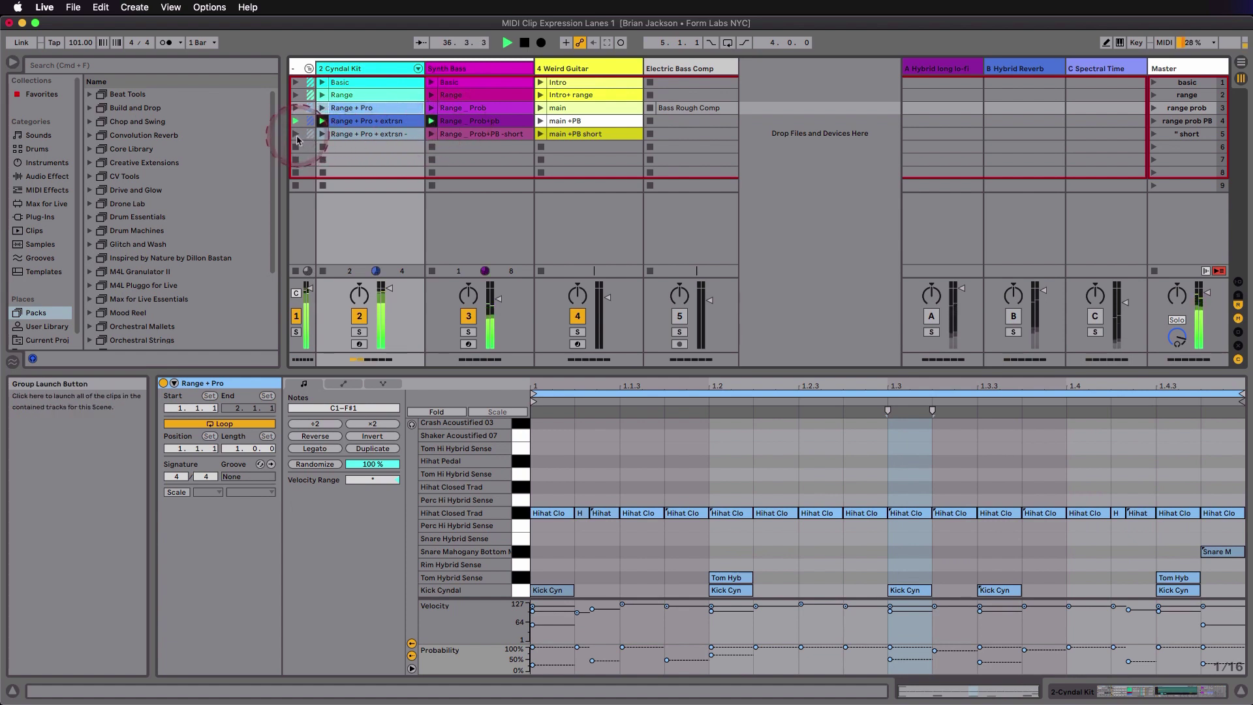
left_click(491, 135)
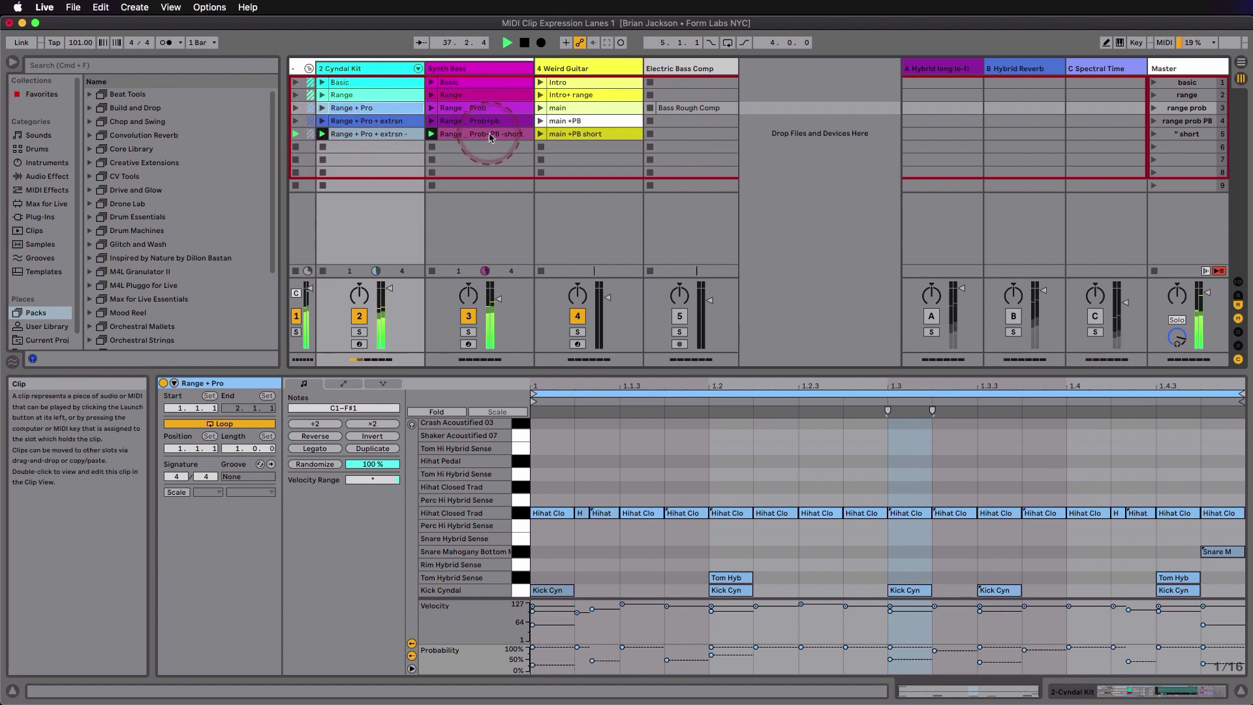